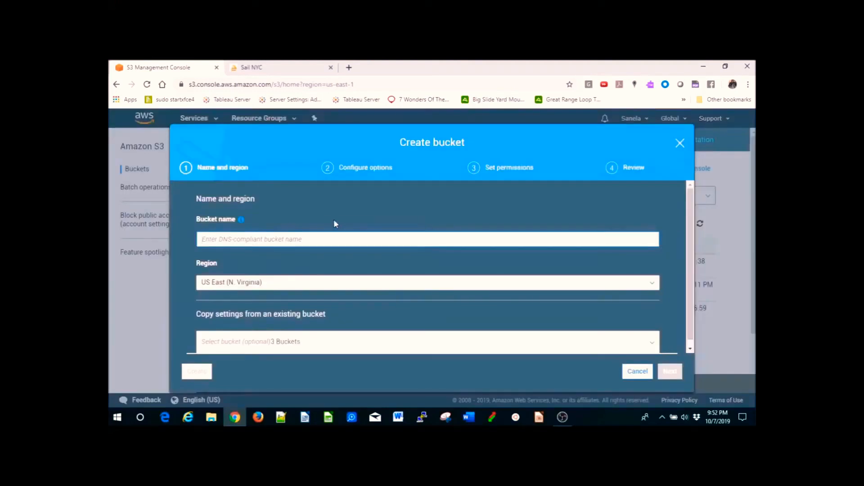
- Try to create a bucket named sailnyc.org in US East (N. Virginia) with default options and permissions, then close the dialog
text(sailnyc.org)
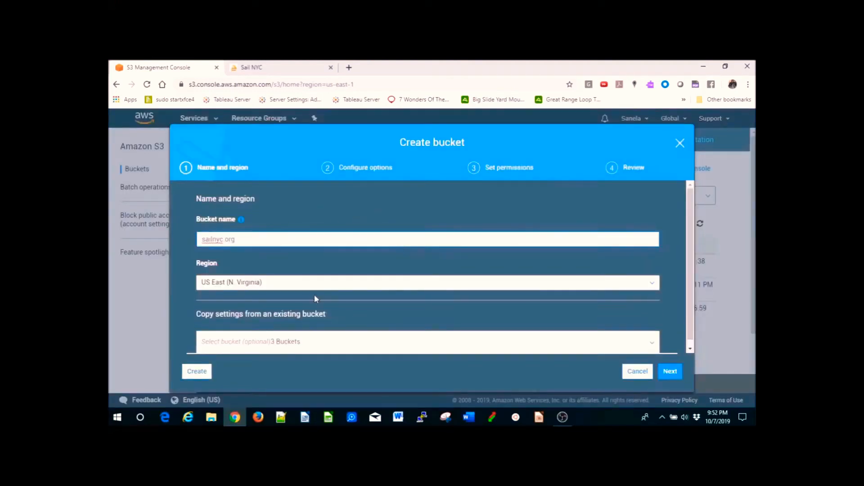
click(669, 373)
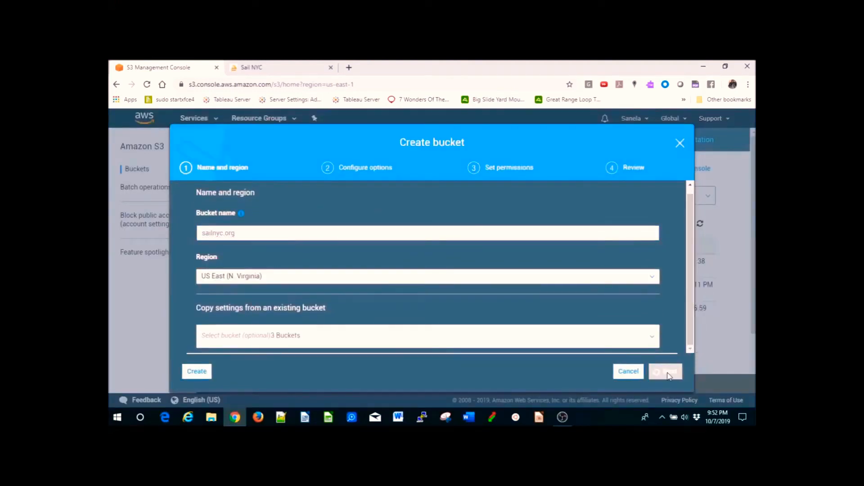
click(668, 372)
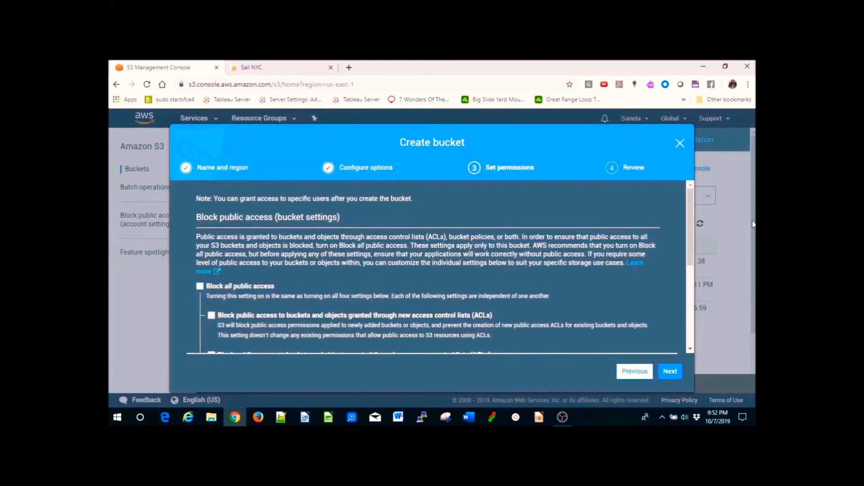
mouse_move(690, 239)
mouse_down()
mouse_move(692, 325)
mouse_move(687, 247)
mouse_up()
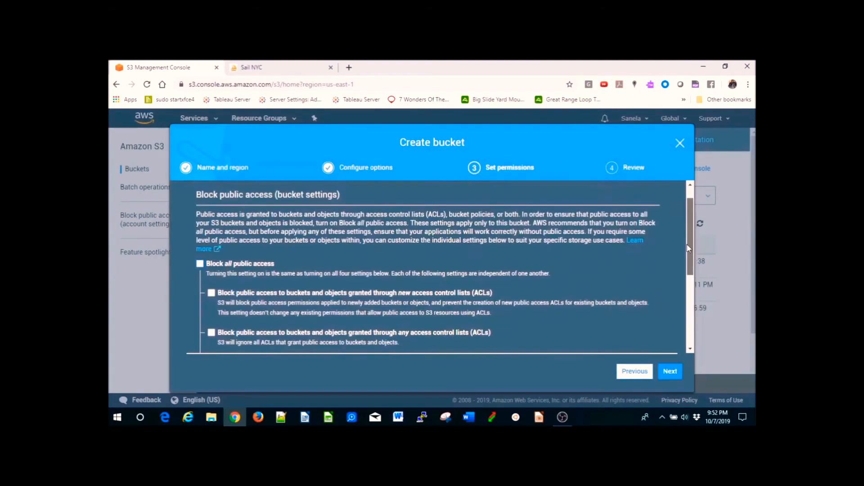
click(670, 372)
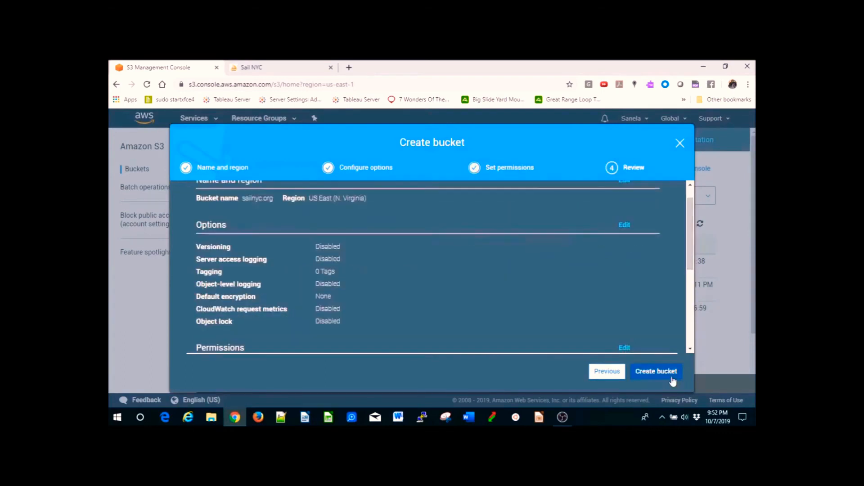
drag(691, 251, 692, 328)
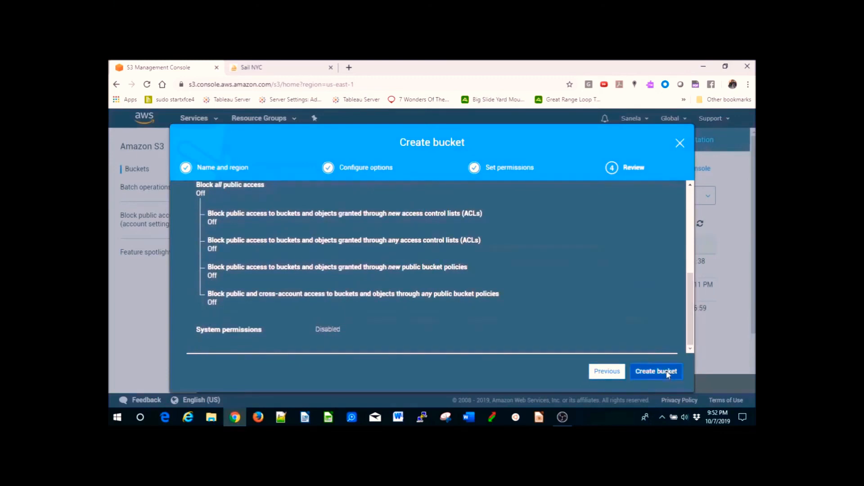
drag(692, 315, 697, 364)
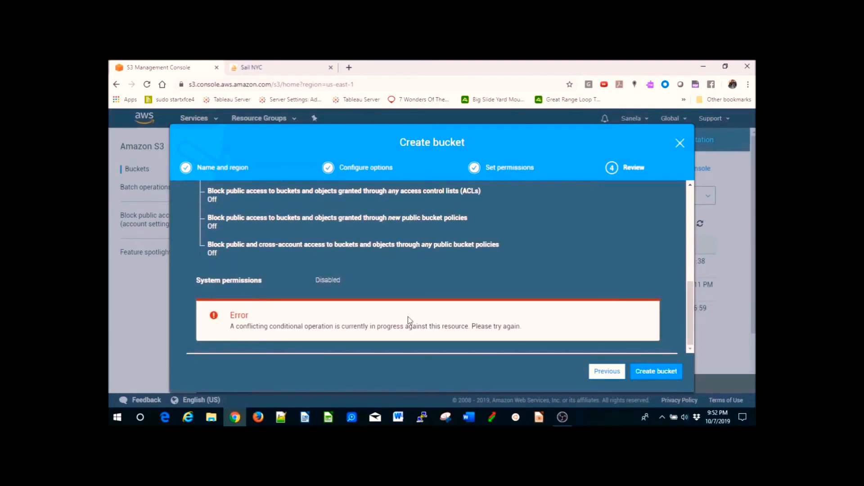
click(653, 378)
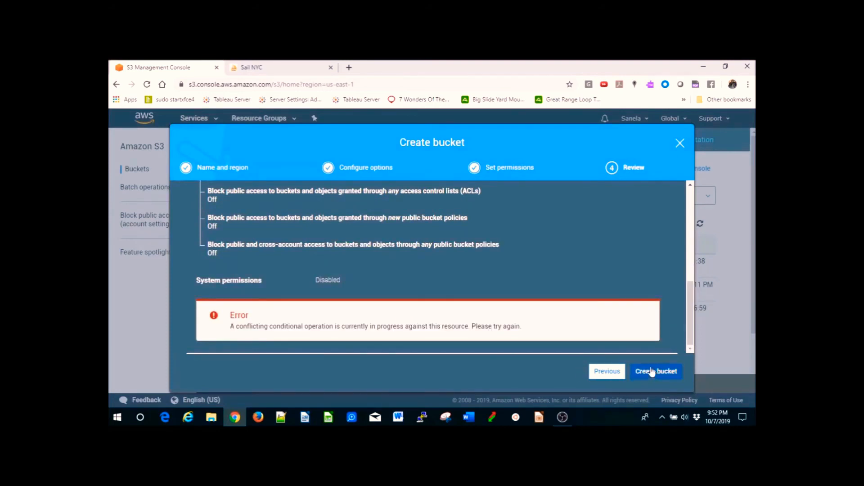
click(682, 147)
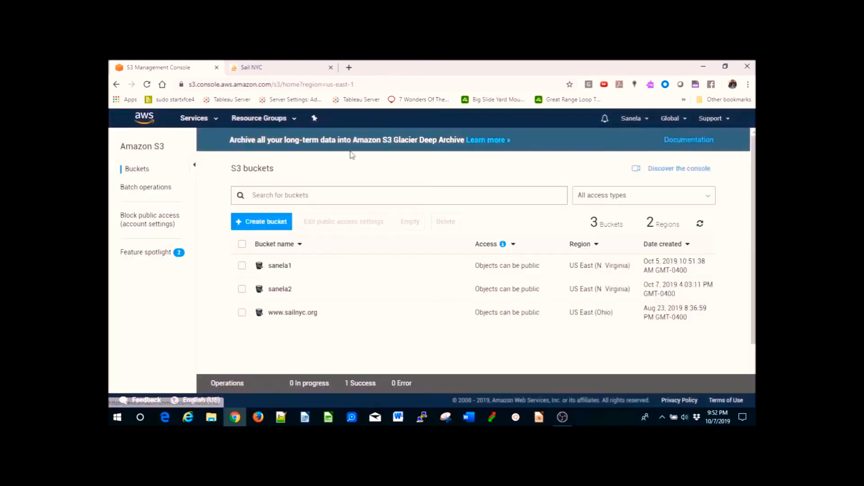
- Start a new bucket named sailnyc.org and set its region to US East (Ohio)
click(261, 221)
text(sail)
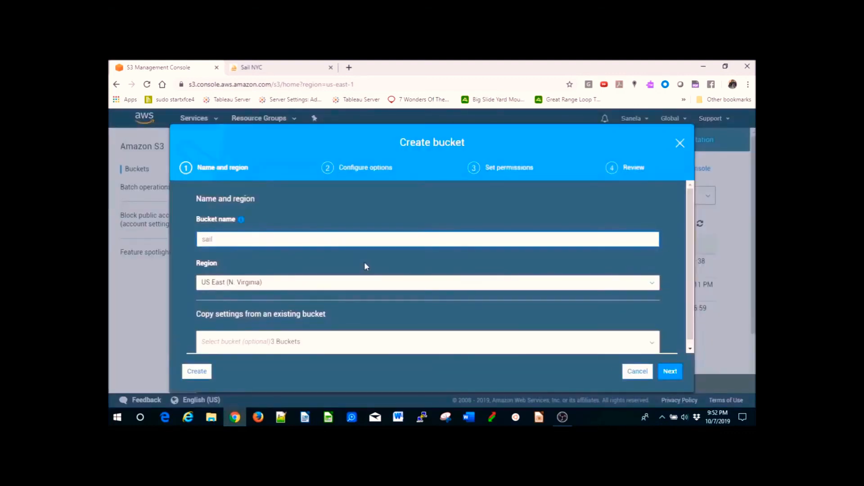
text(nyc.org)
click(335, 286)
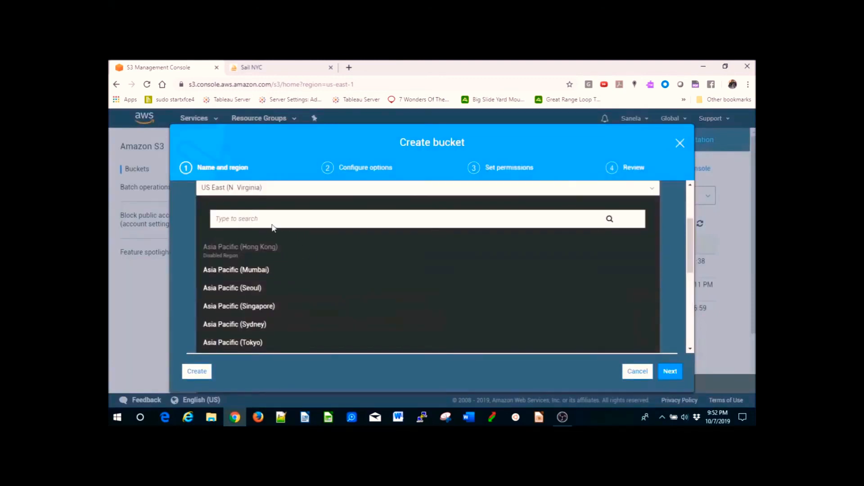
text(ohio)
click(396, 342)
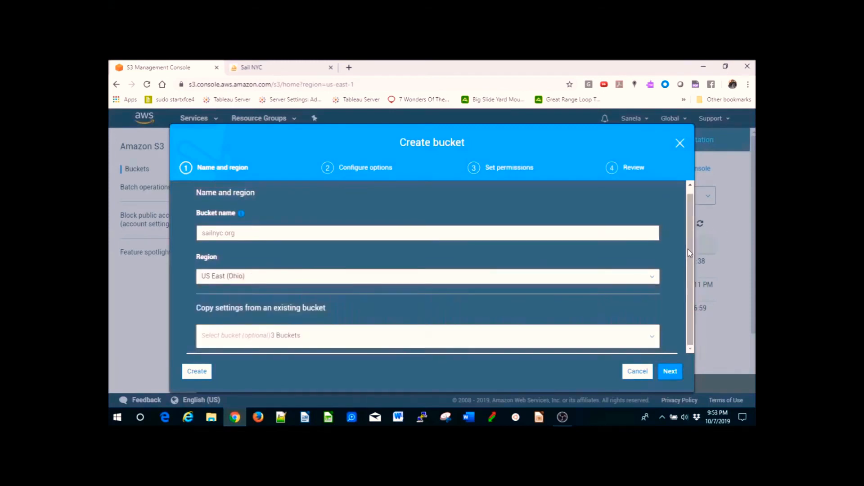
- Keep the default options and public access settings and create the bucket
click(670, 371)
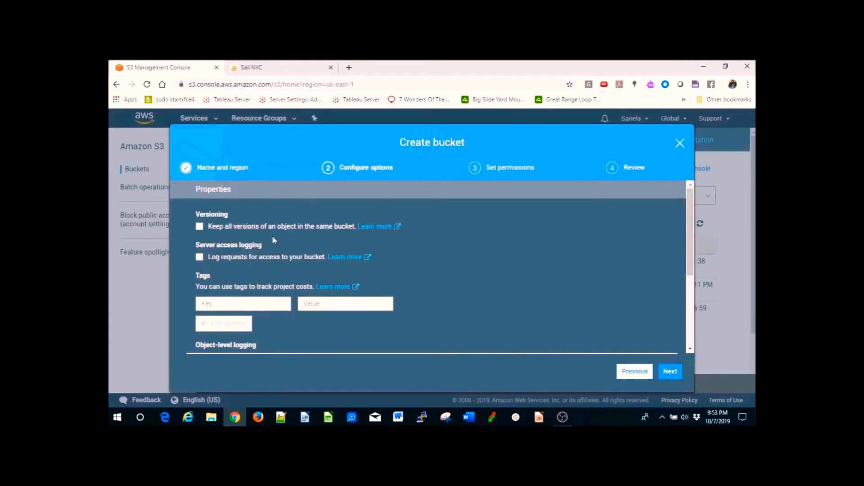
drag(686, 232, 702, 302)
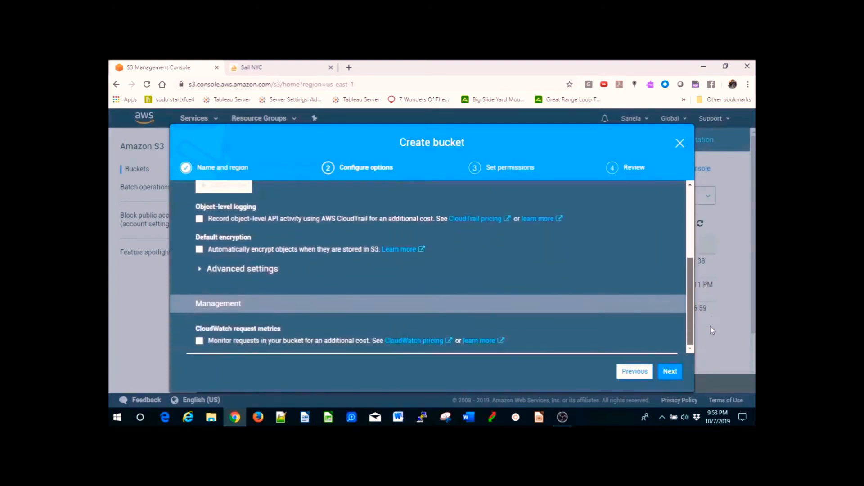
click(670, 371)
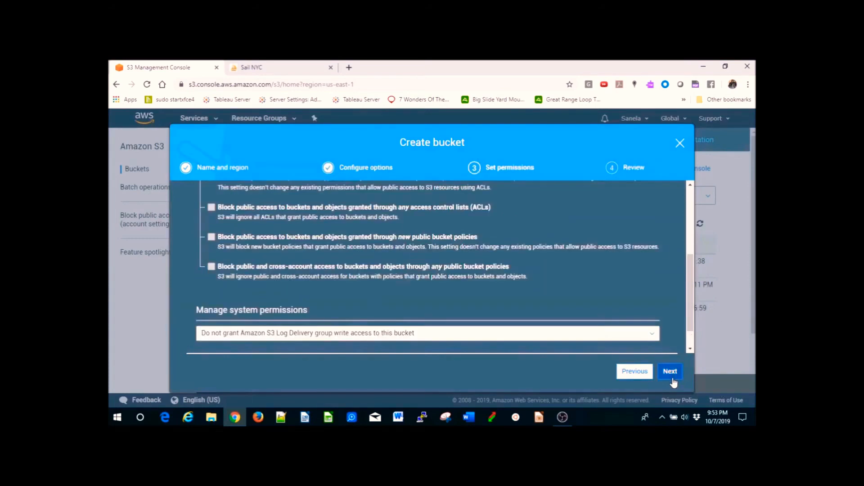
scroll(662, 199, up, 5)
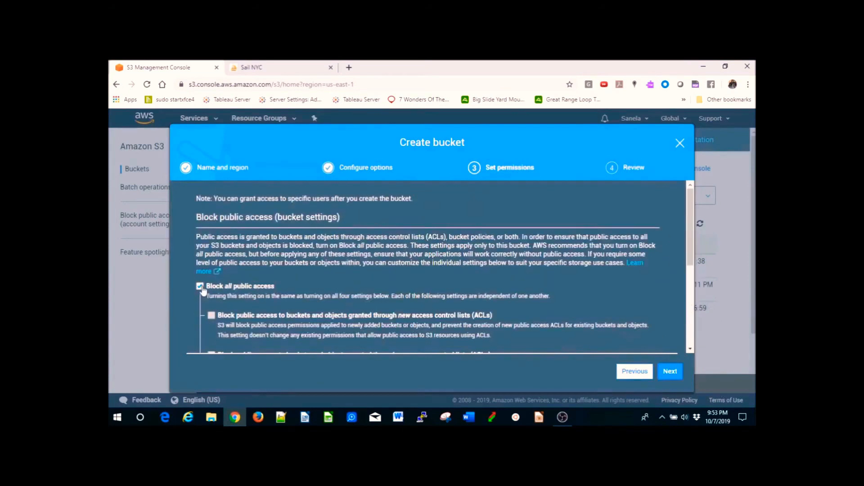
click(670, 371)
click(670, 371)
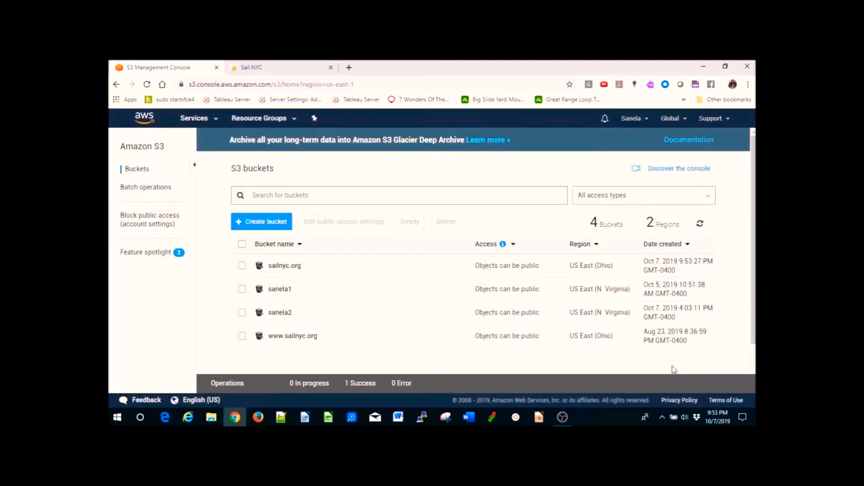
- Open the sailnyc.org bucket's properties and its Static website hosting settings
click(284, 266)
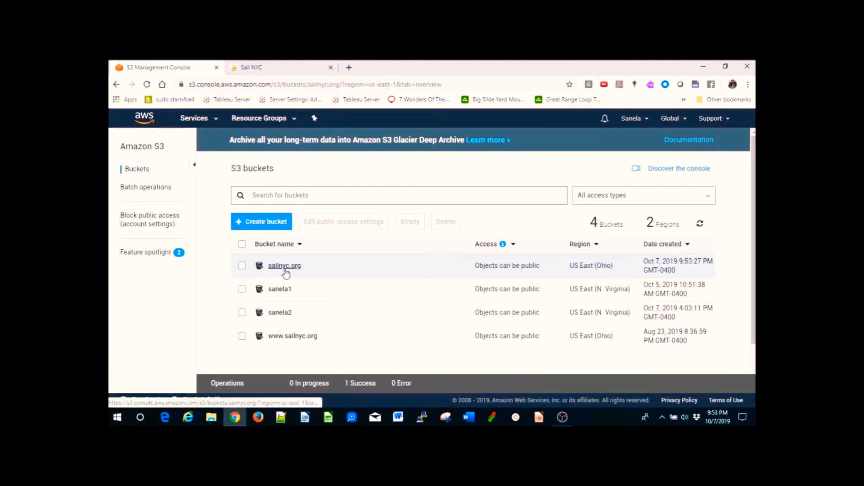
click(303, 171)
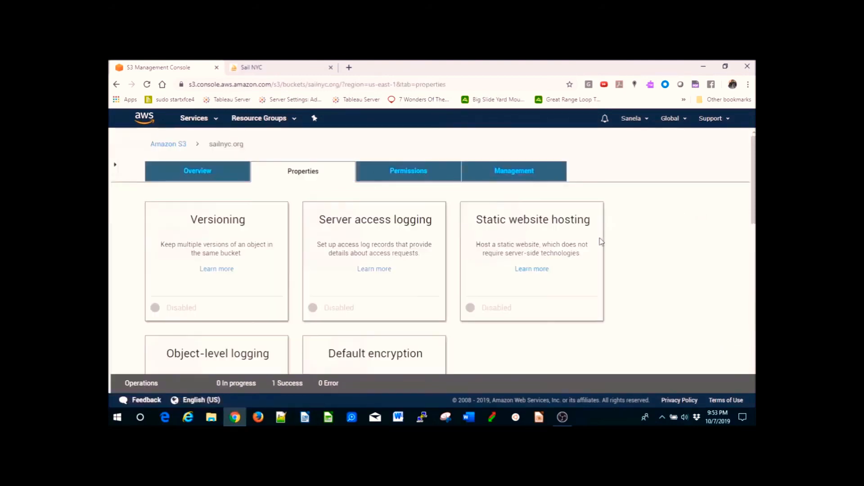
click(540, 248)
scroll(753, 180, down, 3)
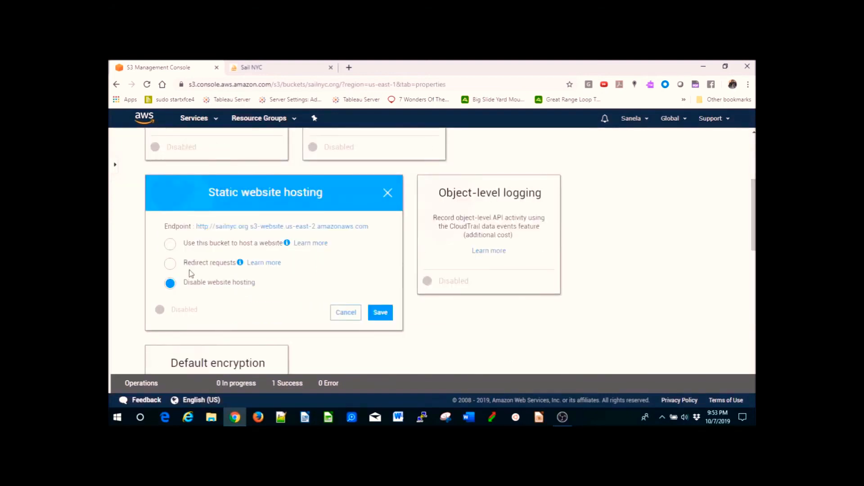
- Enable hosting a website from this bucket with index.html as index document and error.html as error document, and save
click(171, 245)
click(210, 282)
text(index.html)
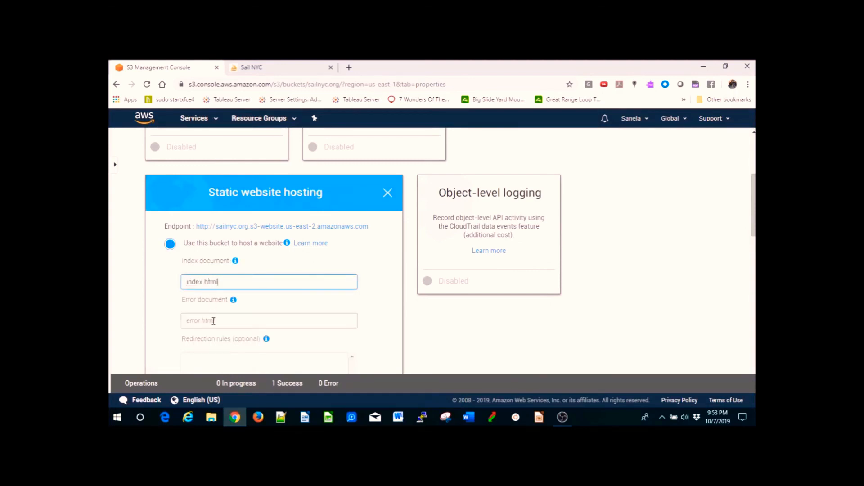
click(213, 321)
text(error)
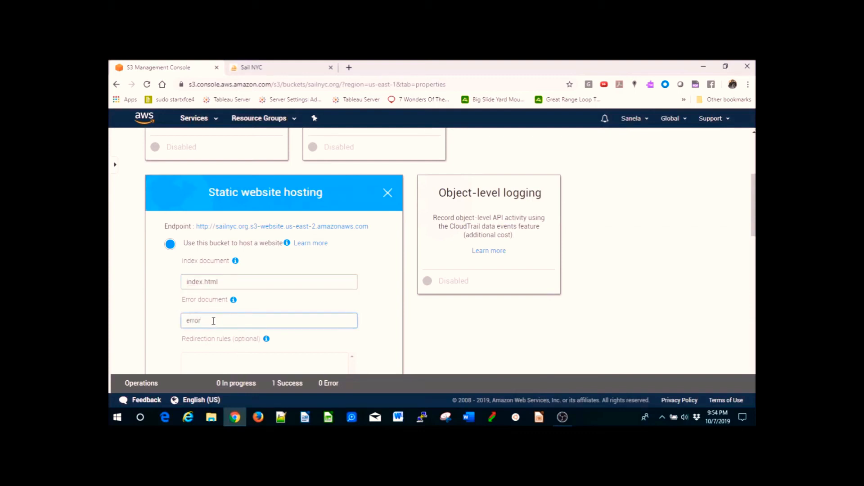
text(.html)
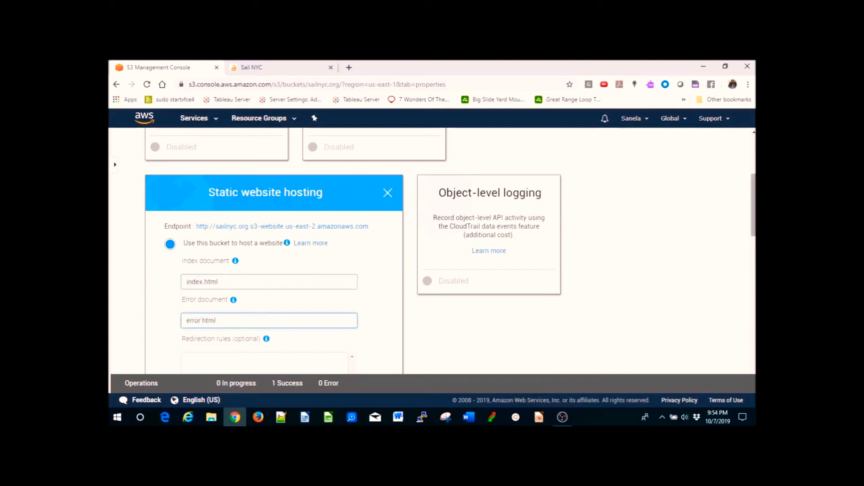
scroll(439, 210, down, 4)
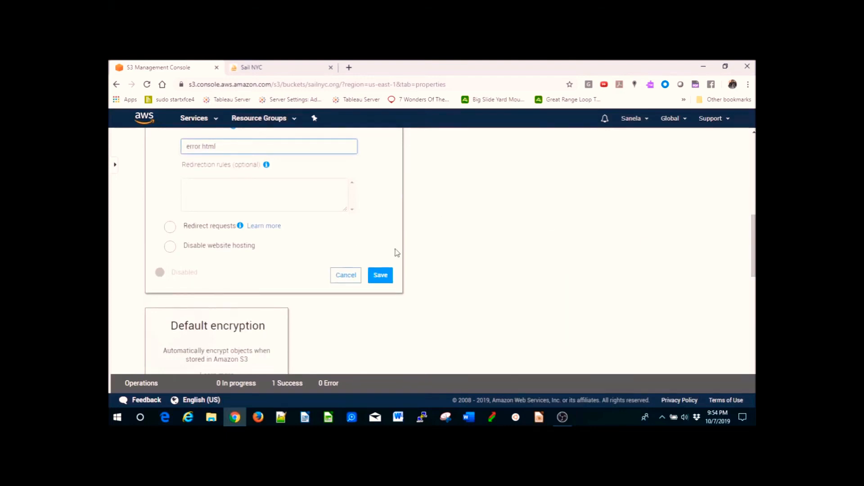
click(383, 276)
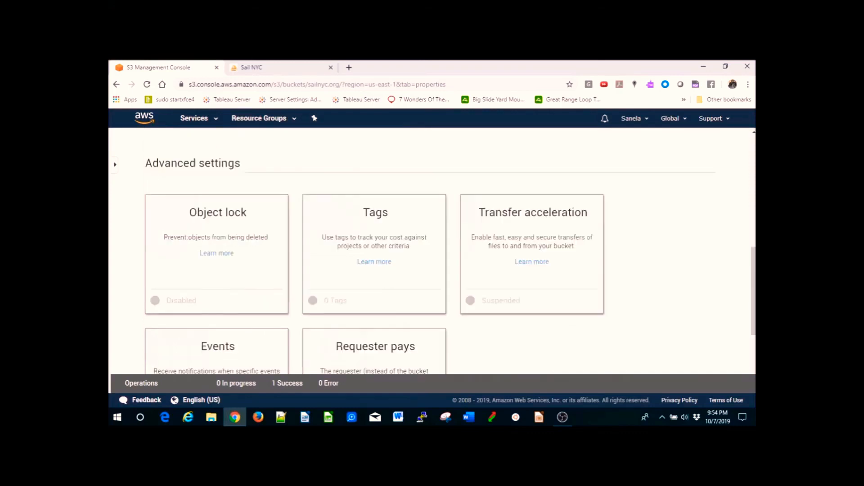
- Start an upload to the bucket and select all items in the Final_old folder
scroll(725, 223, up, 6)
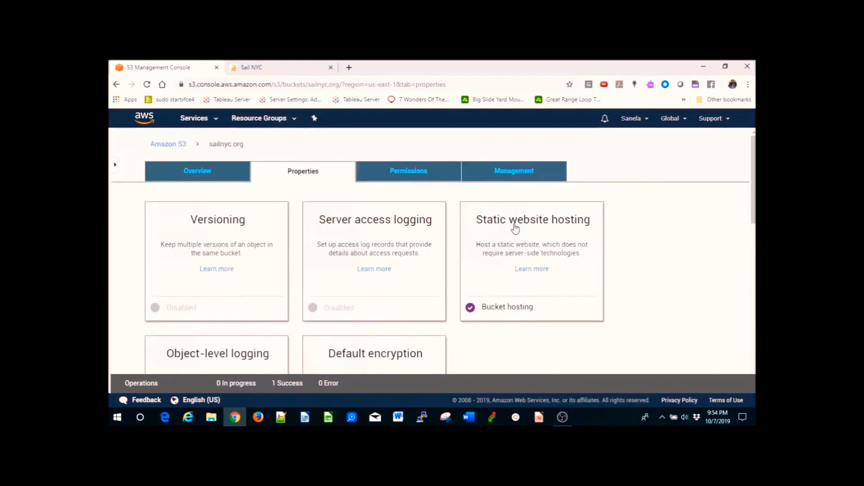
click(198, 175)
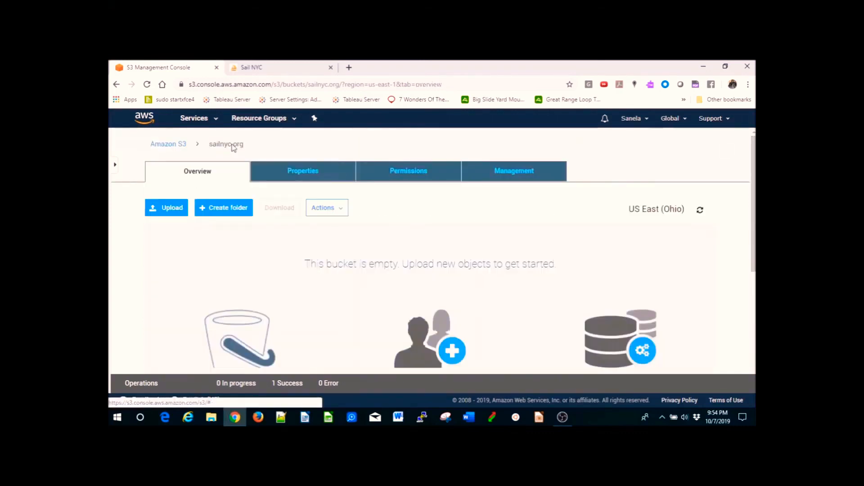
click(174, 209)
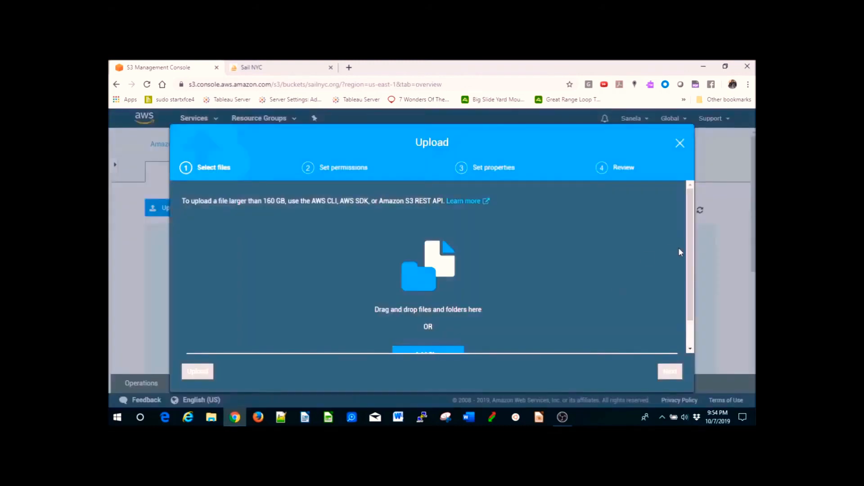
scroll(692, 247, down, 1)
click(451, 325)
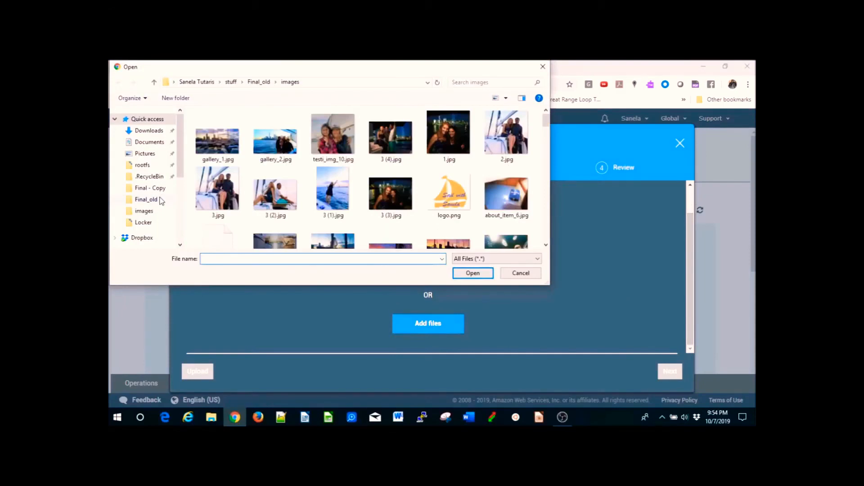
click(159, 200)
key(ctrl+a)
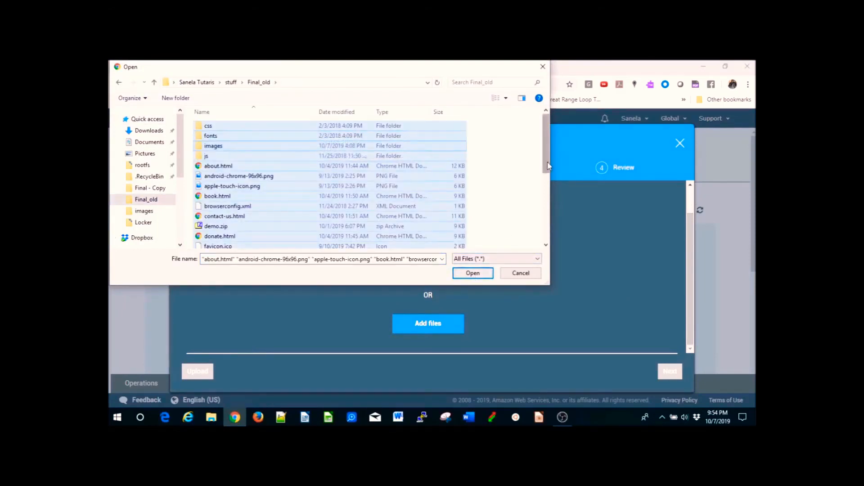
- Deselect lambda.txt, submitToAPI.js and submitToAPI2.js, then add the remaining selected files to the upload list
scroll(532, 185, down, 3)
click(234, 190)
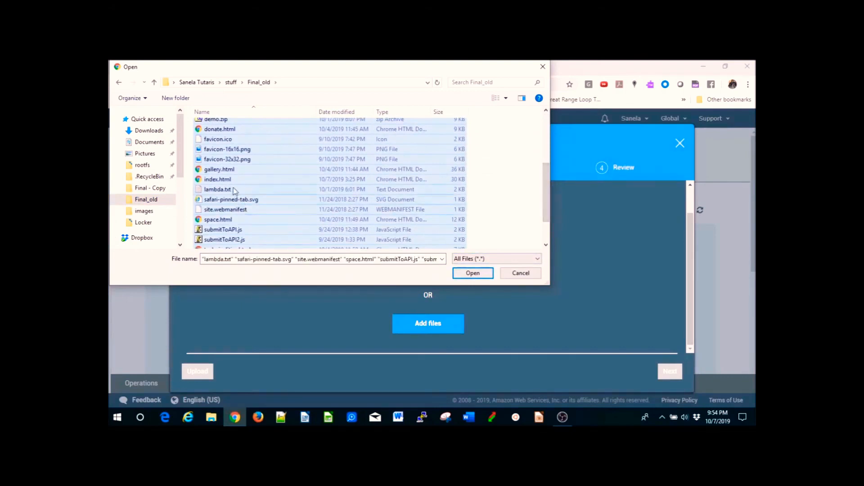
key(ctrl+a)
ctrl+click(336, 189)
scroll(546, 189, down, 1)
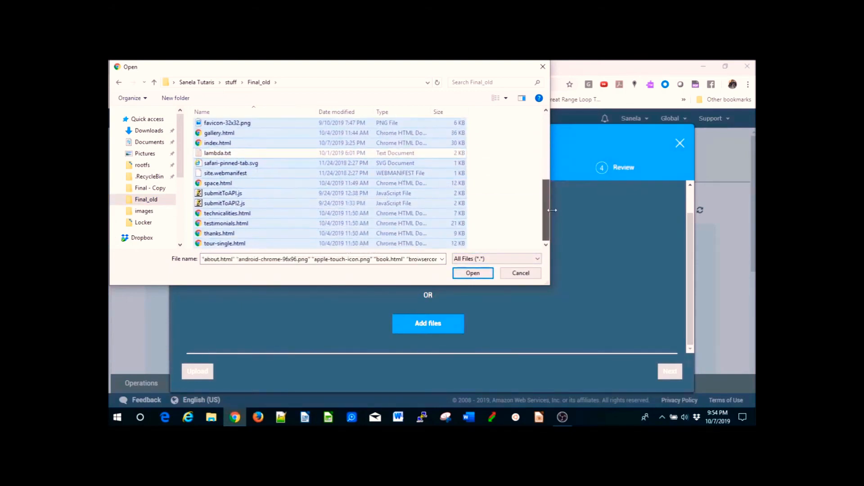
ctrl+click(238, 194)
ctrl+click(222, 203)
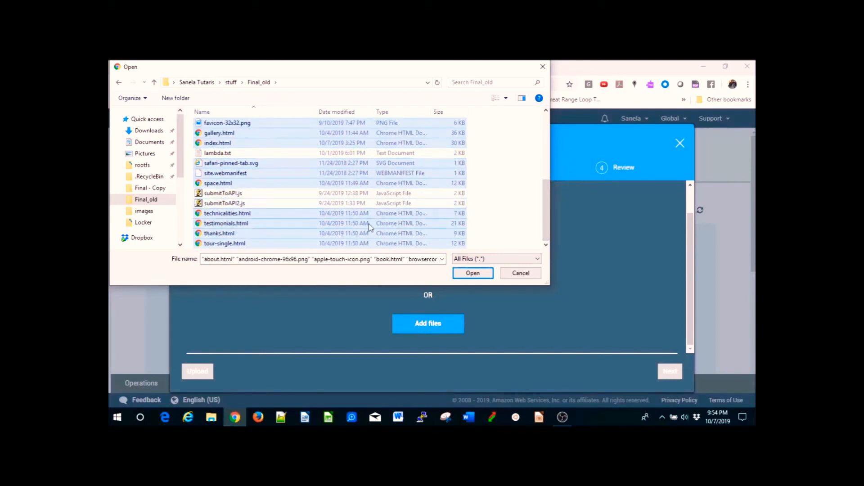
click(478, 275)
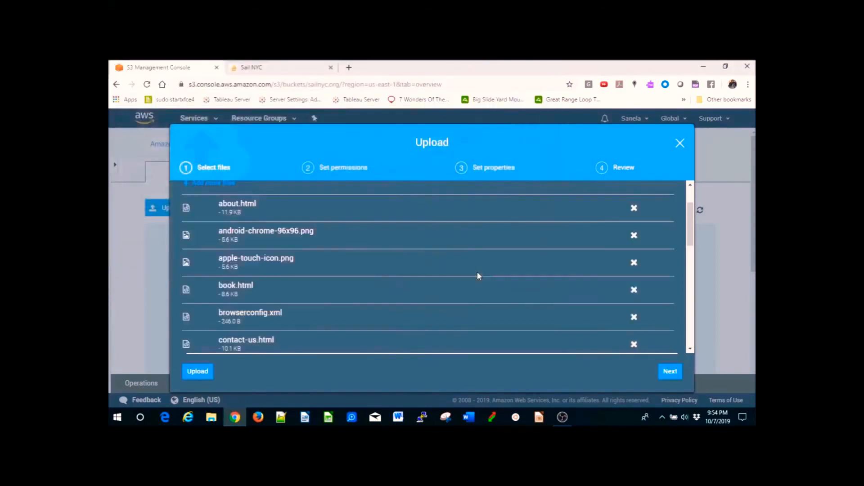
drag(691, 233, 703, 343)
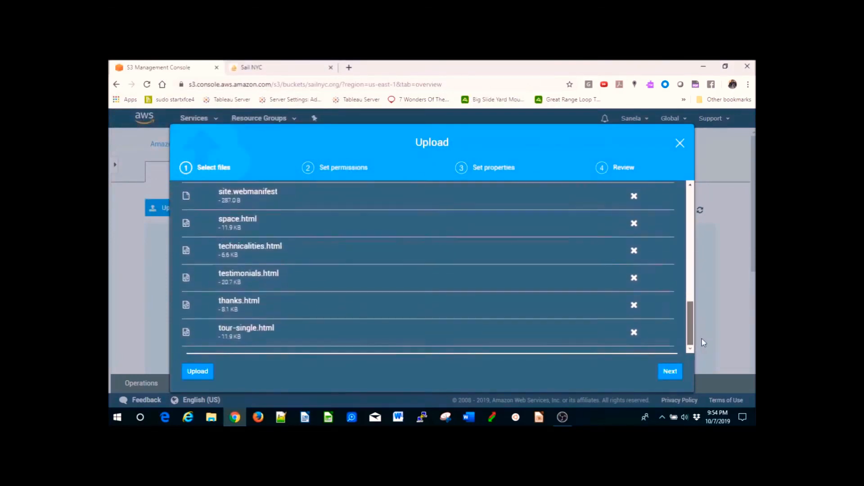
- Grant public read access to the selected site files and upload them to the bucket
click(670, 372)
click(503, 309)
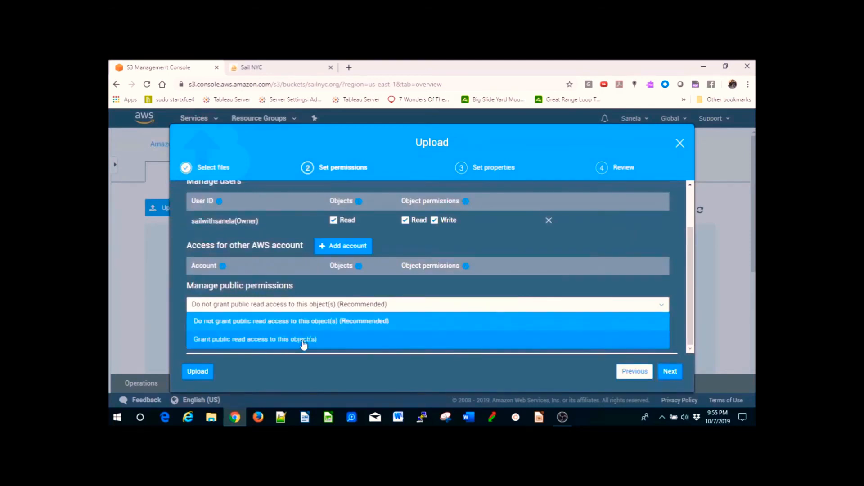
click(304, 344)
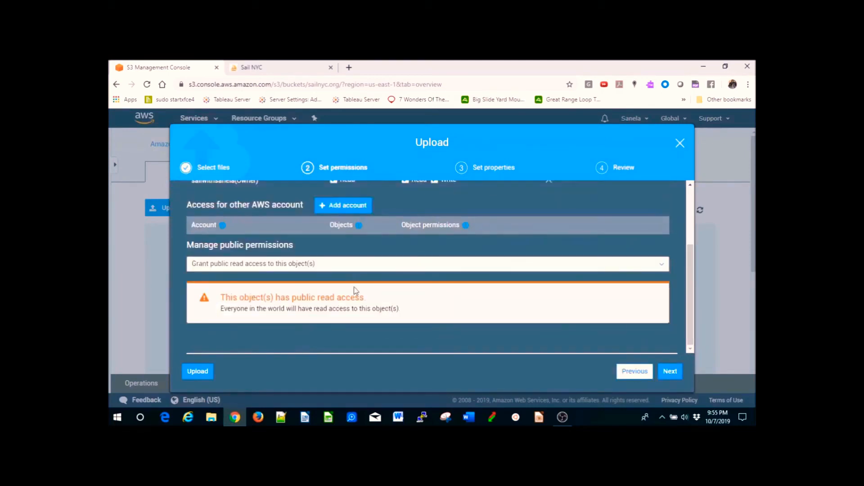
click(670, 372)
click(670, 372)
click(670, 371)
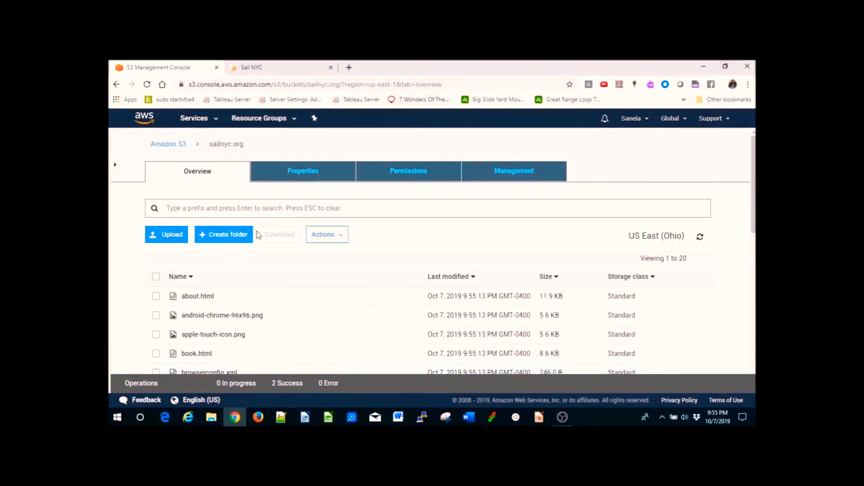
- Open the Final_old folder beside the browser and drag the css, fonts, images and js folders into the bucket upload
click(725, 66)
click(687, 113)
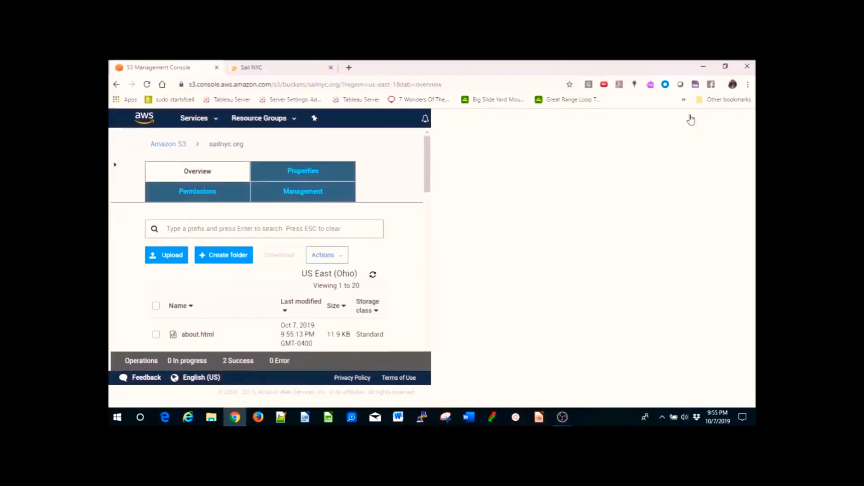
click(725, 67)
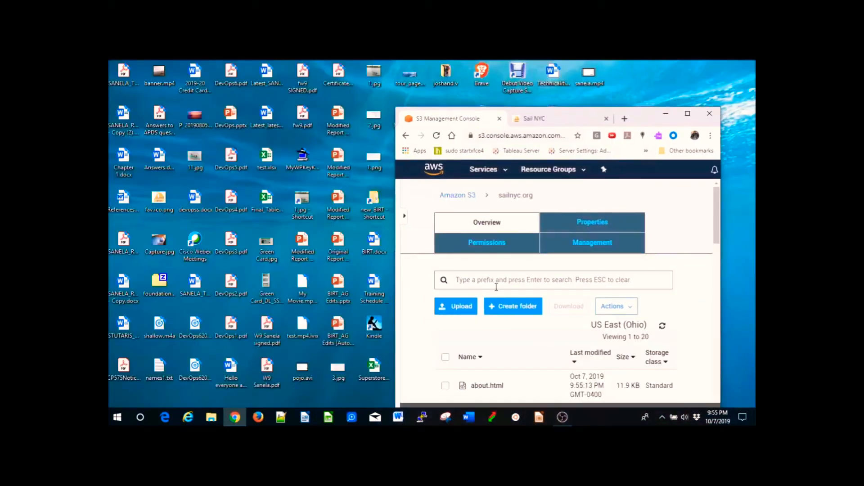
click(215, 422)
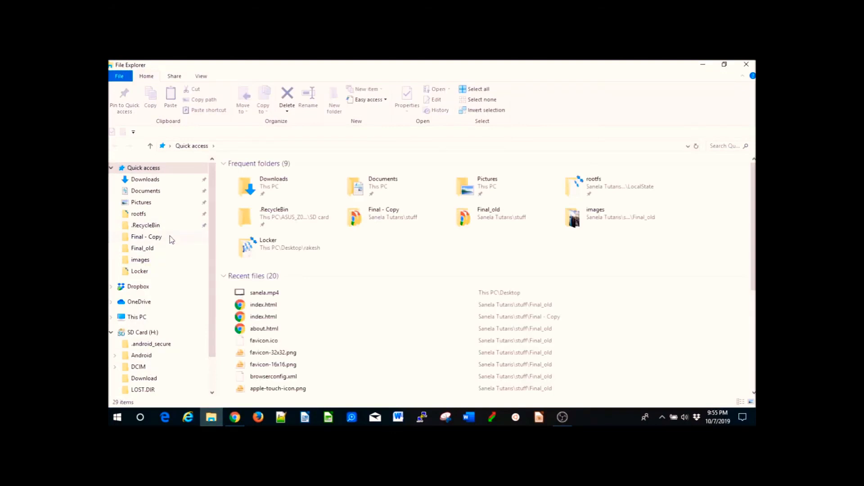
click(170, 248)
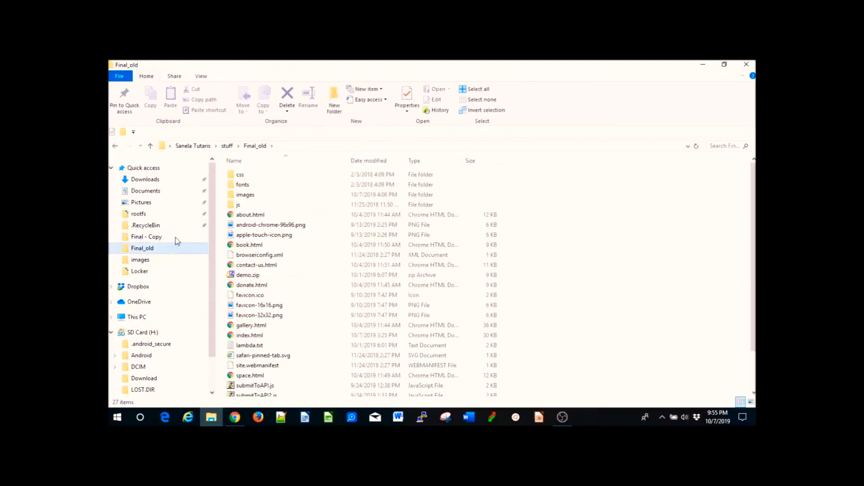
click(732, 66)
click(288, 211)
shift+click(290, 243)
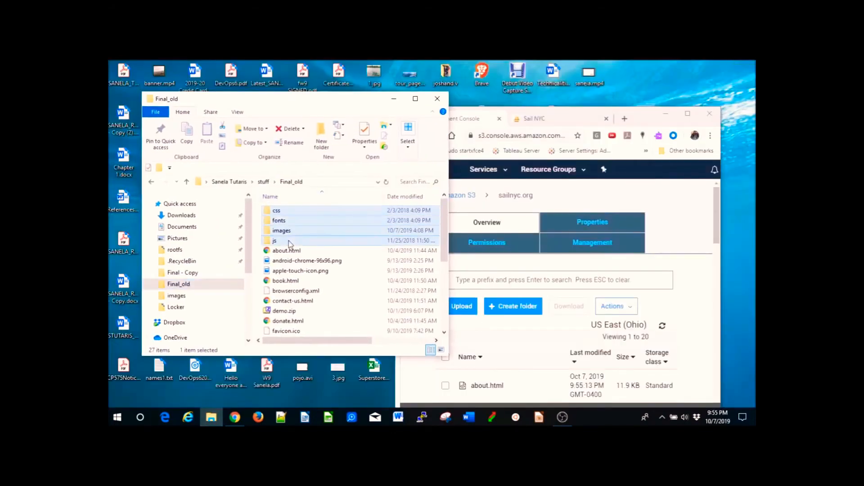
drag(347, 216, 548, 394)
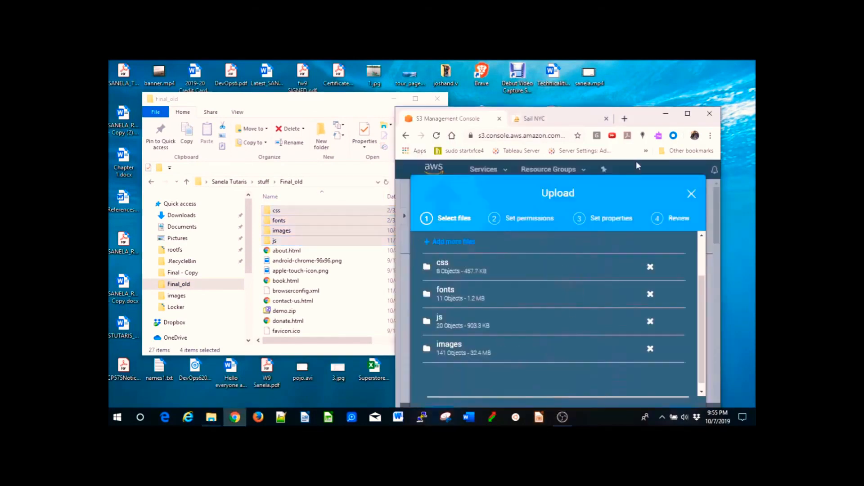
- Grant public read access to the four folders and upload them to the bucket
click(687, 113)
mouse_move(689, 305)
mouse_down()
mouse_move(669, 228)
mouse_move(700, 317)
mouse_up()
click(669, 371)
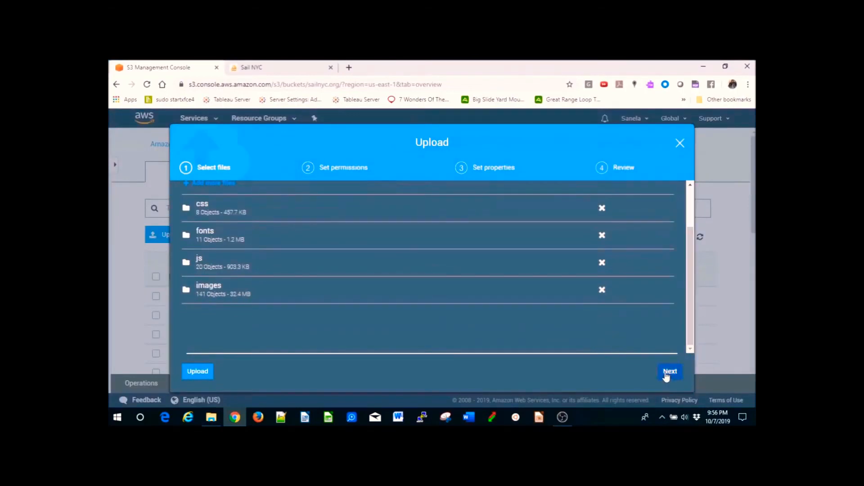
click(551, 310)
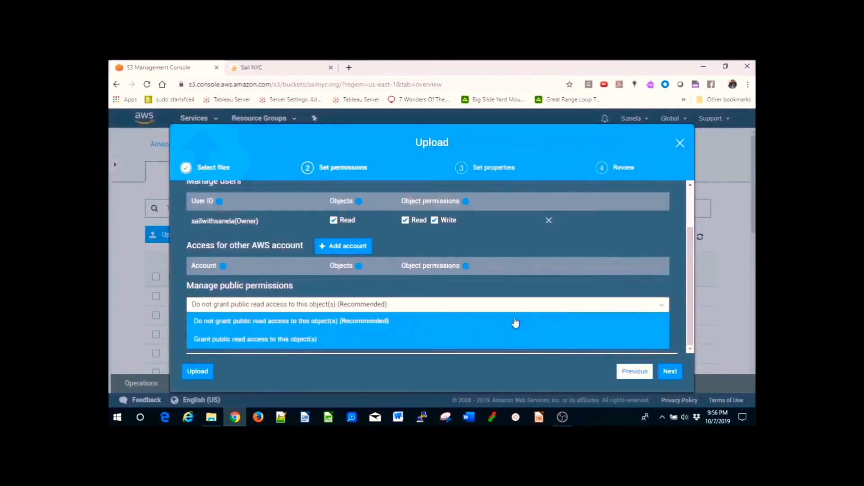
click(423, 338)
scroll(687, 296, down, 2)
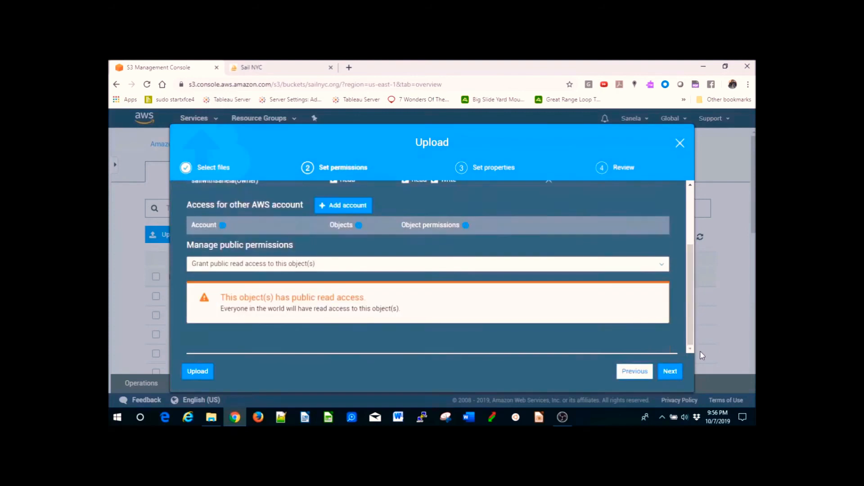
click(670, 372)
click(670, 371)
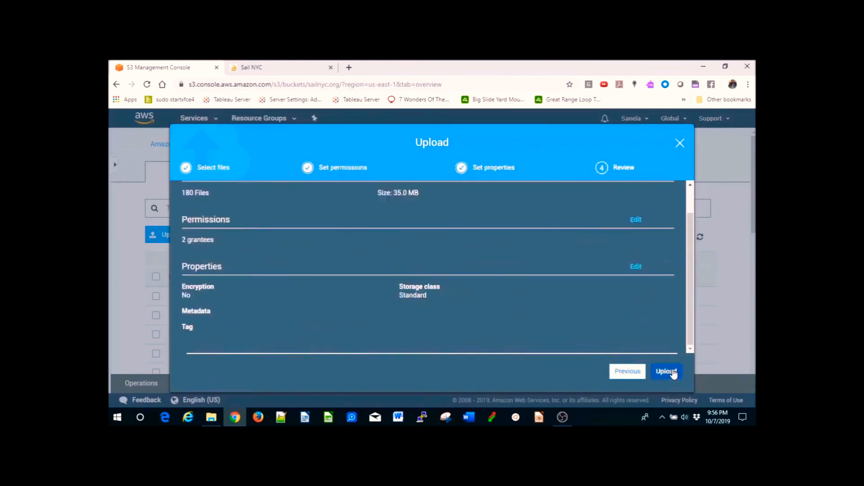
click(671, 369)
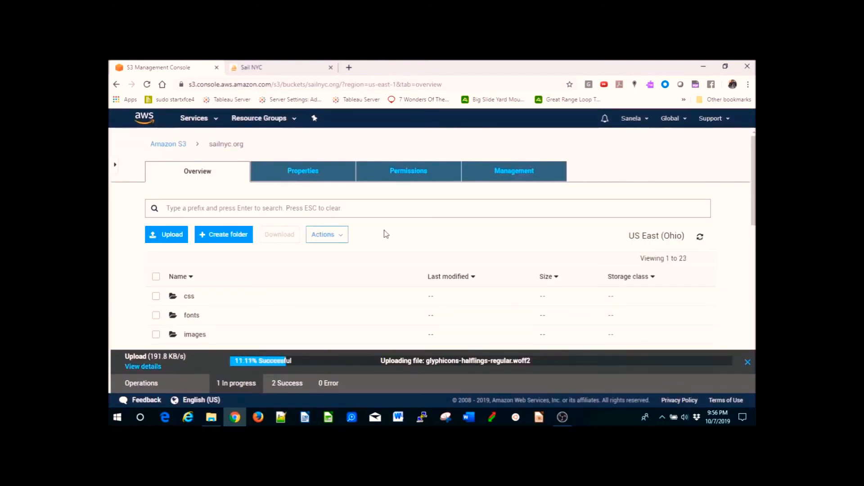
key(ctrl+f)
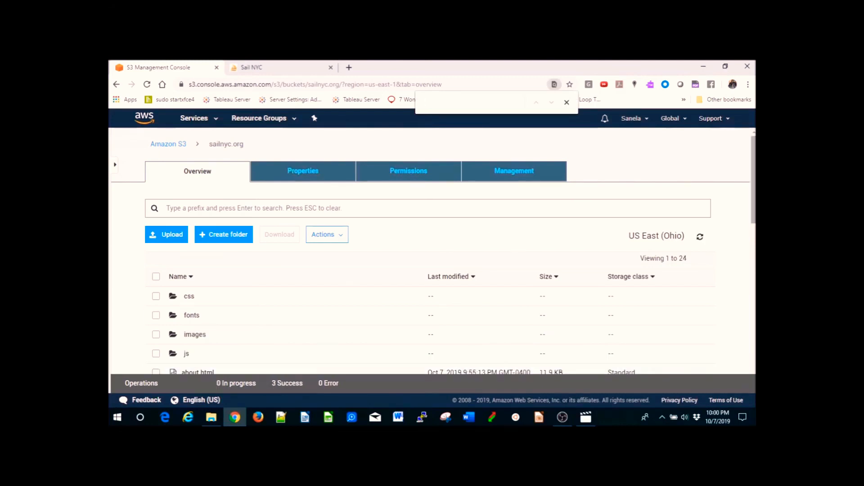
scroll(752, 225, down, 4)
scroll(432, 270, up, 5)
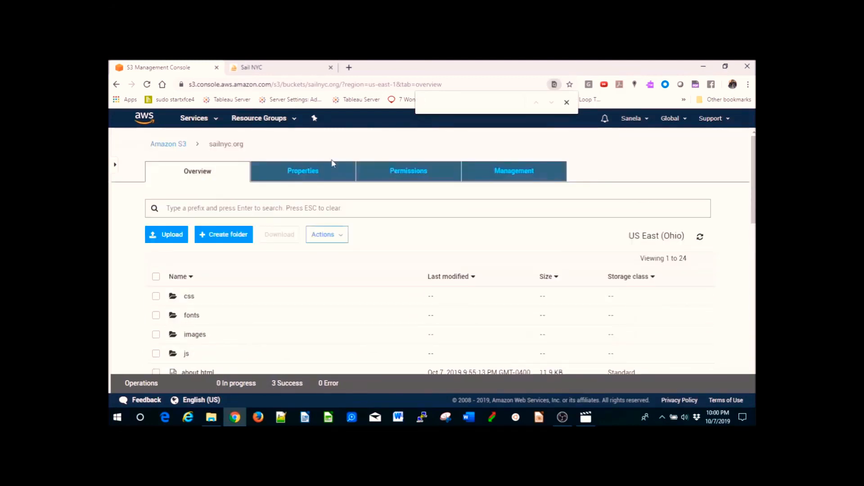
- Open the bucket's website endpoint link from its Static website hosting properties
click(318, 171)
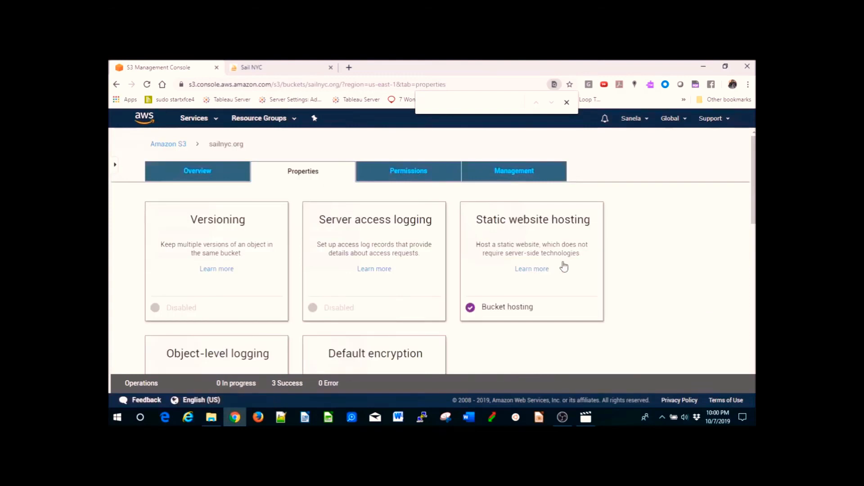
click(564, 266)
scroll(754, 169, down, 3)
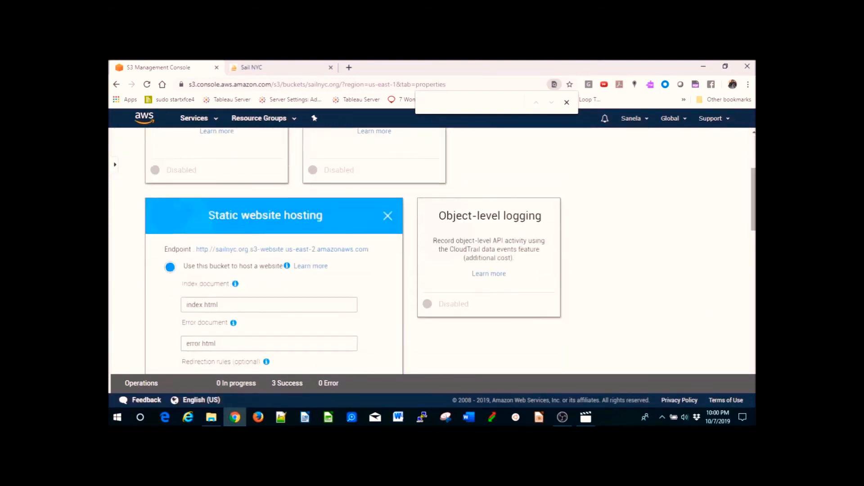
click(309, 249)
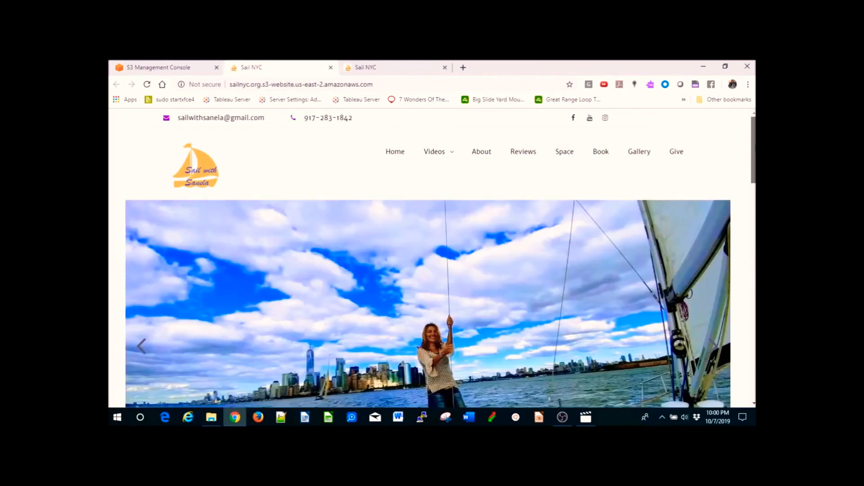
- Browse the hosted site's Home, Videos, About, Reviews and Gallery pages
mouse_move(753, 149)
mouse_down()
mouse_move(754, 366)
mouse_move(754, 150)
mouse_up()
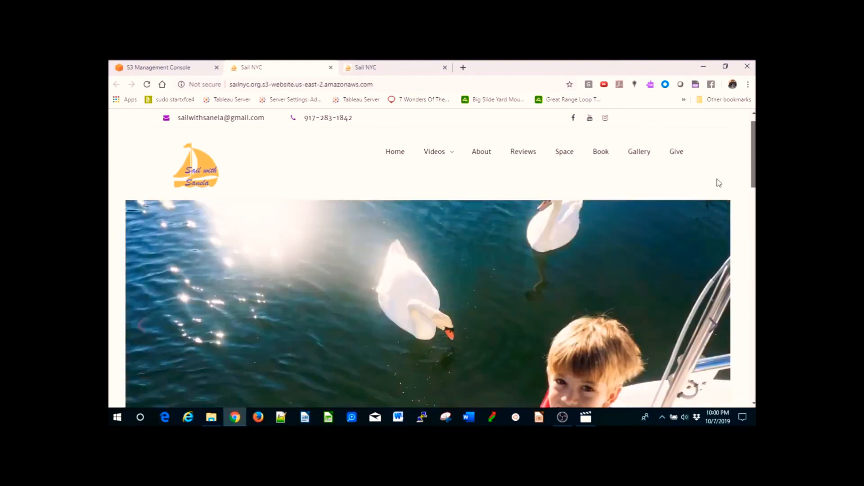
click(396, 155)
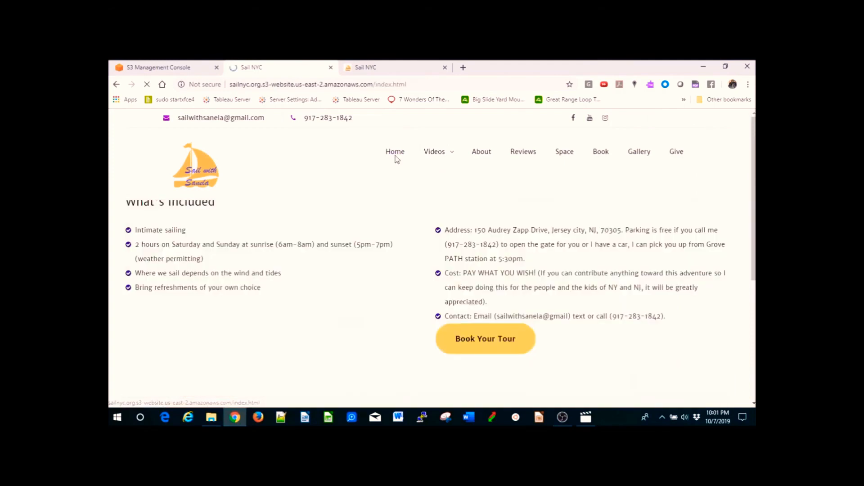
mouse_move(438, 154)
click(439, 211)
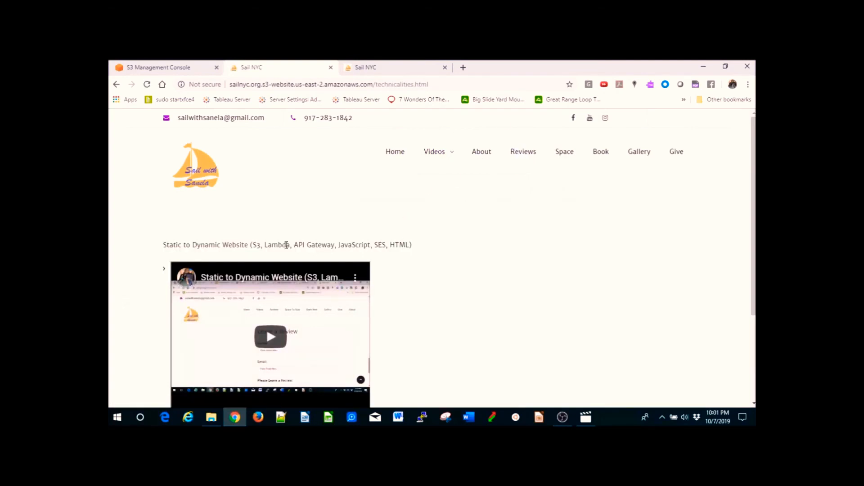
click(485, 157)
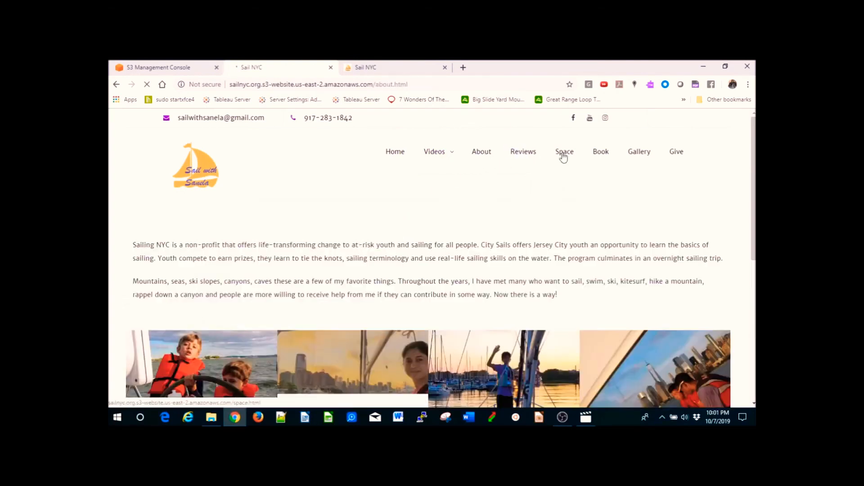
click(522, 155)
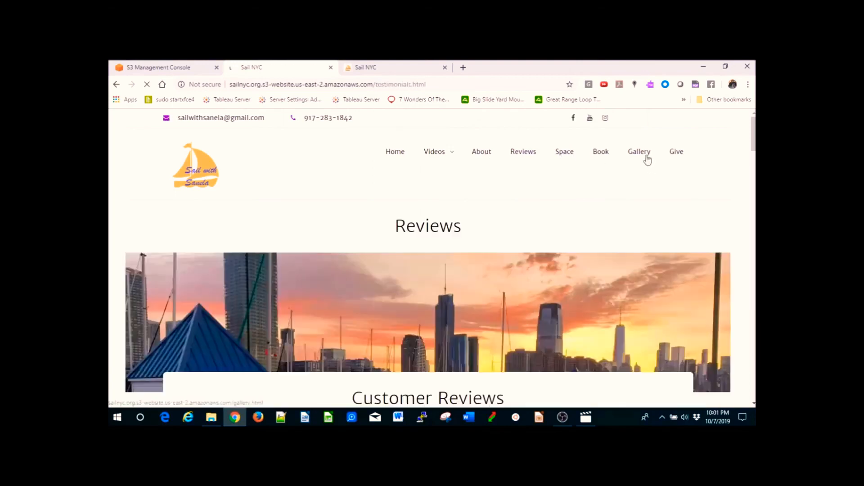
click(646, 157)
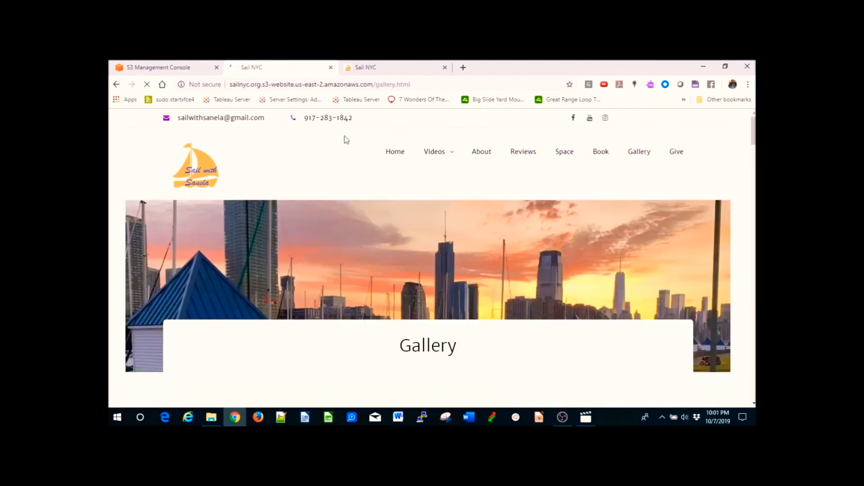
scroll(754, 144, down, 3)
scroll(753, 145, down, 20)
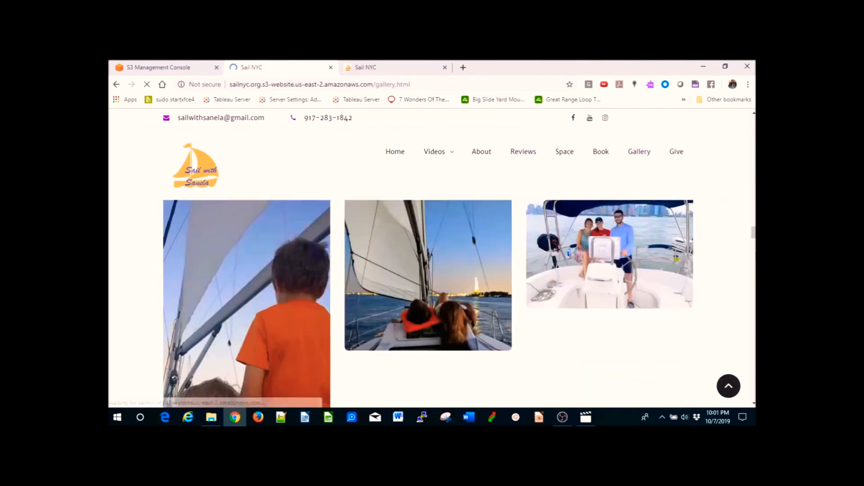
scroll(427, 270, down, 15)
drag(753, 306, 754, 122)
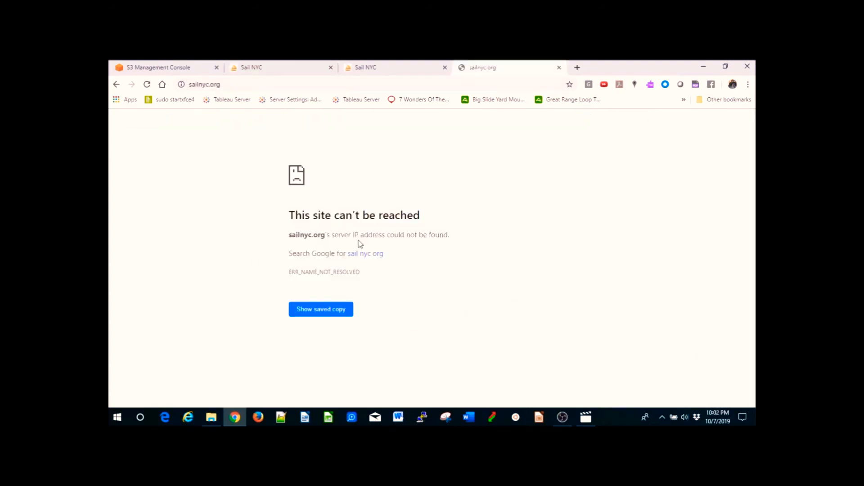
click(384, 71)
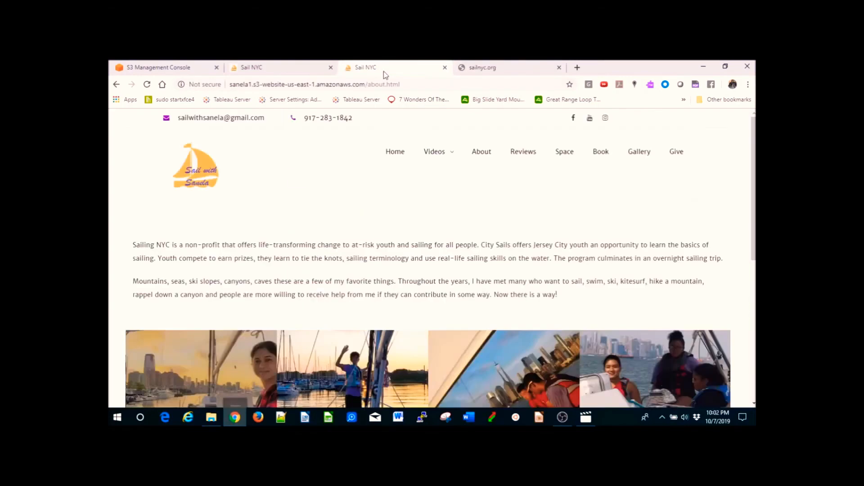
click(264, 85)
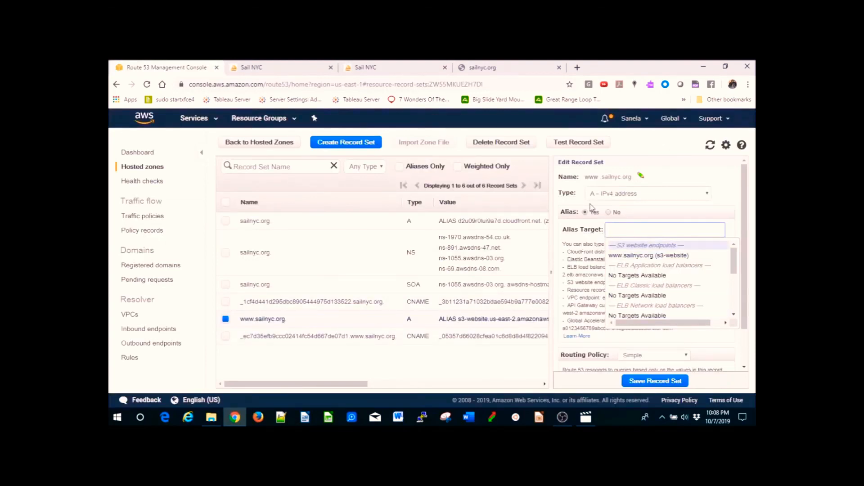
click(667, 256)
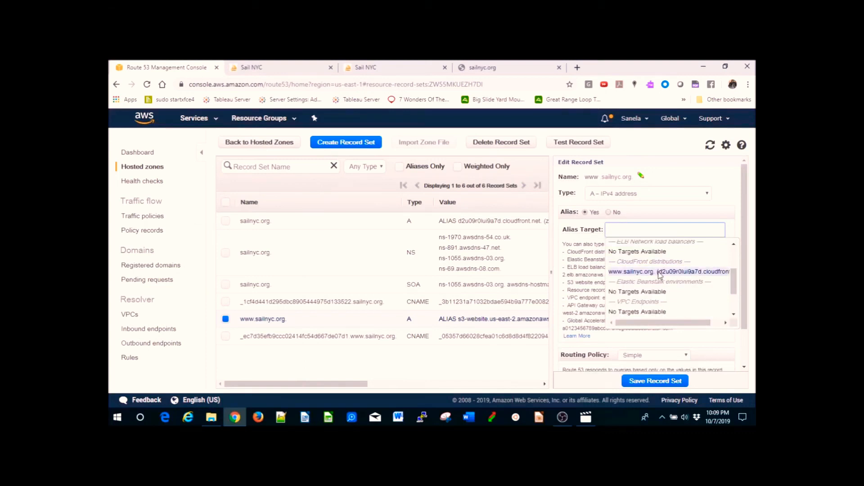
scroll(670, 265, up, 3)
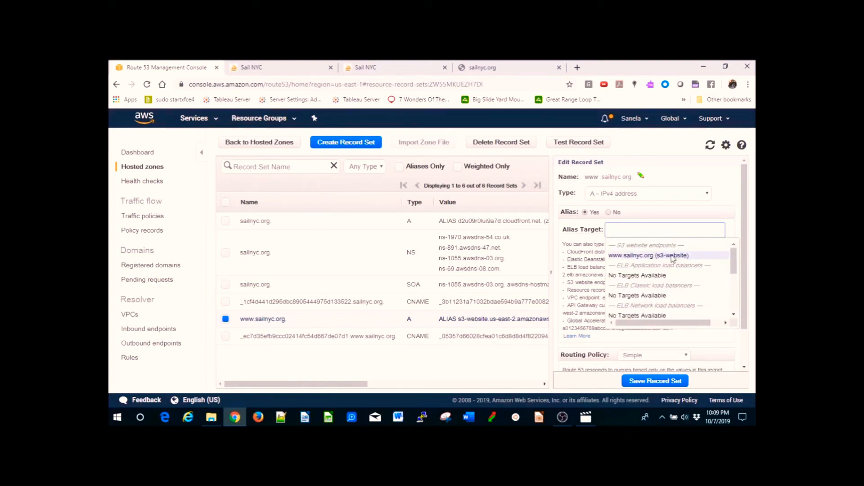
click(673, 257)
click(654, 381)
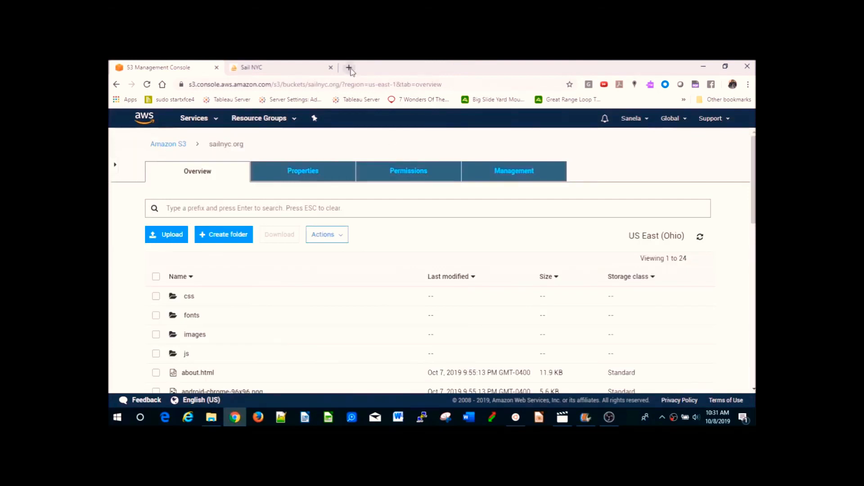
- Open sailnyc.org in a new tab and view its About page
click(350, 68)
text(sail)
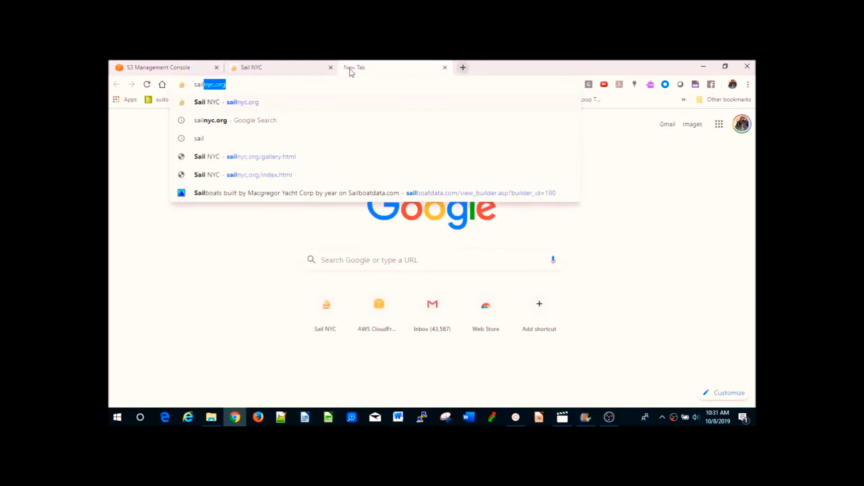
key(Return)
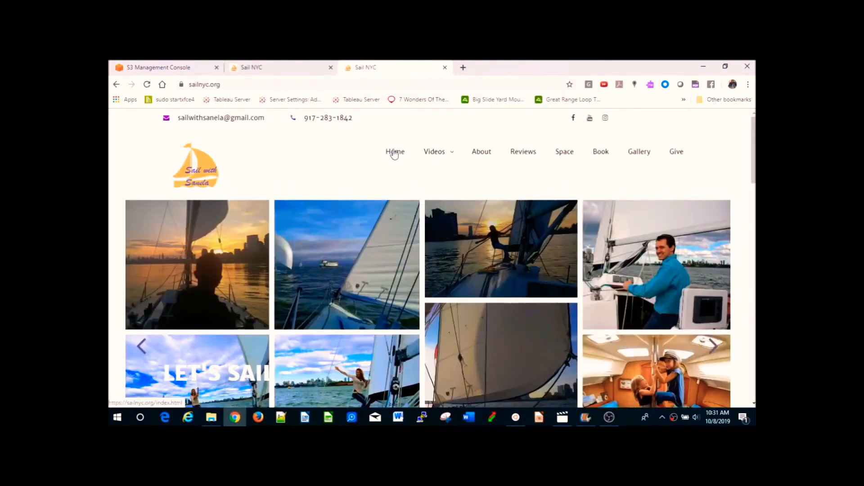
click(484, 156)
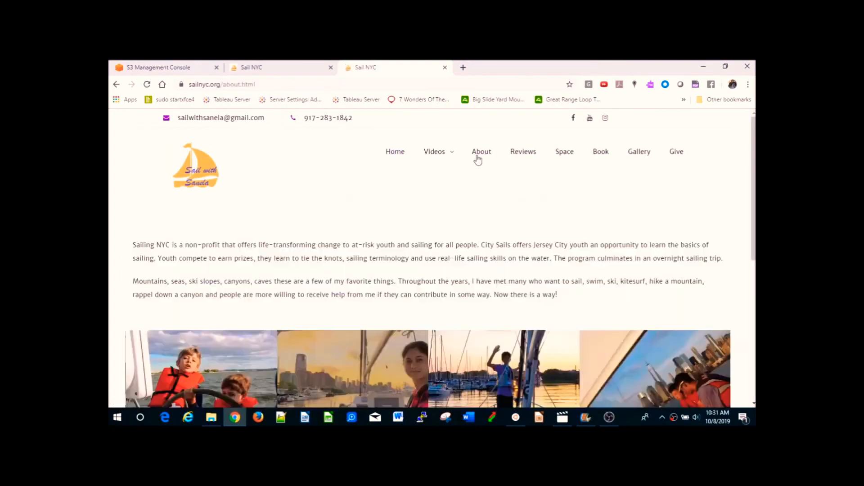
- Open the sanela1 bucket's website endpoint from its Static website hosting properties
click(395, 153)
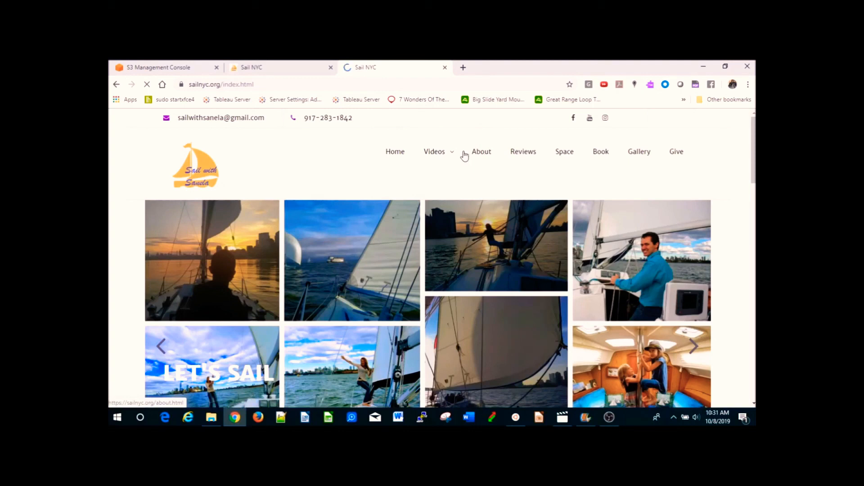
click(162, 68)
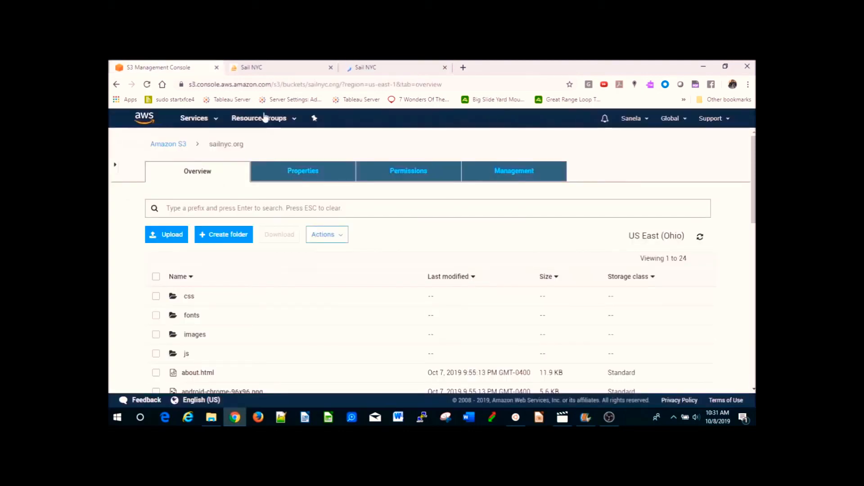
click(168, 143)
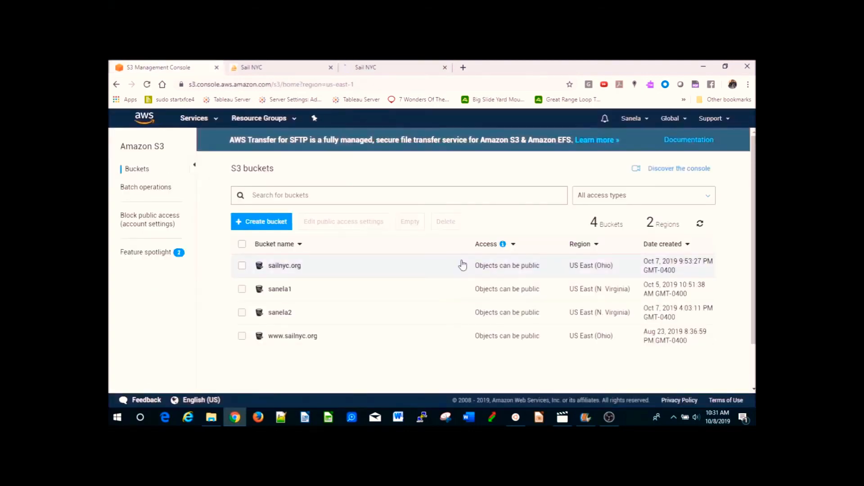
click(282, 291)
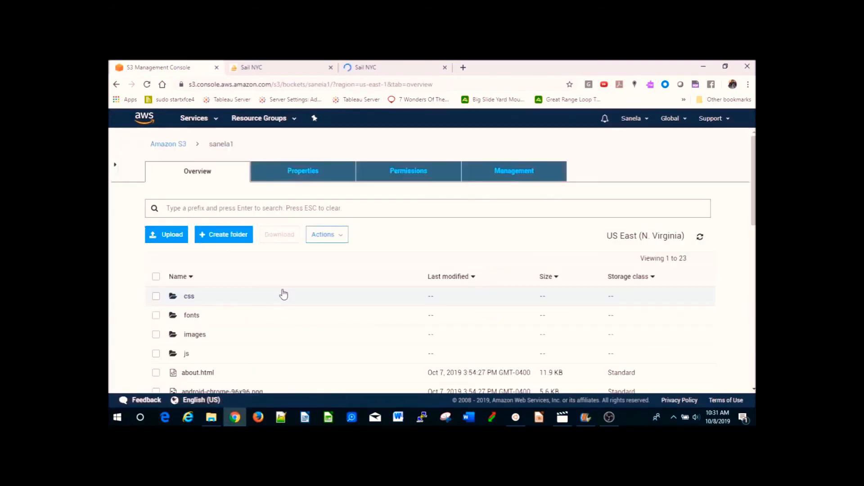
click(297, 183)
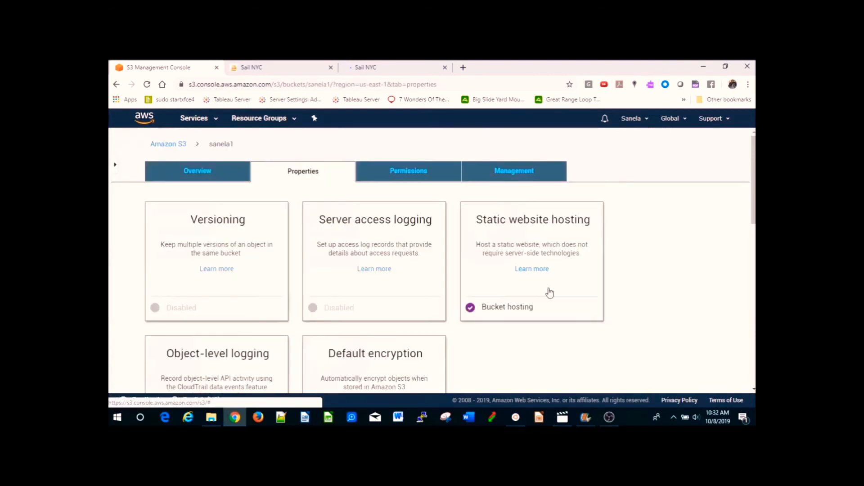
click(527, 251)
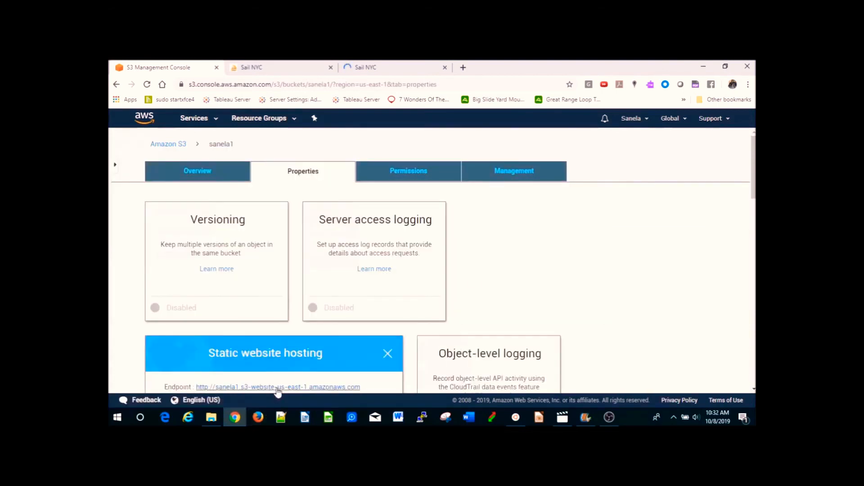
click(278, 388)
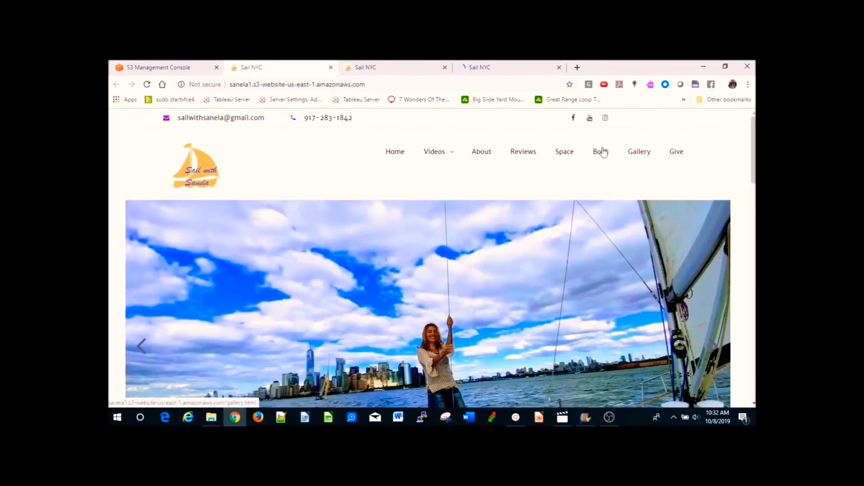
- Browse the sanela1-hosted site's Reviews and Home pages
click(517, 152)
mouse_move(423, 152)
click(394, 157)
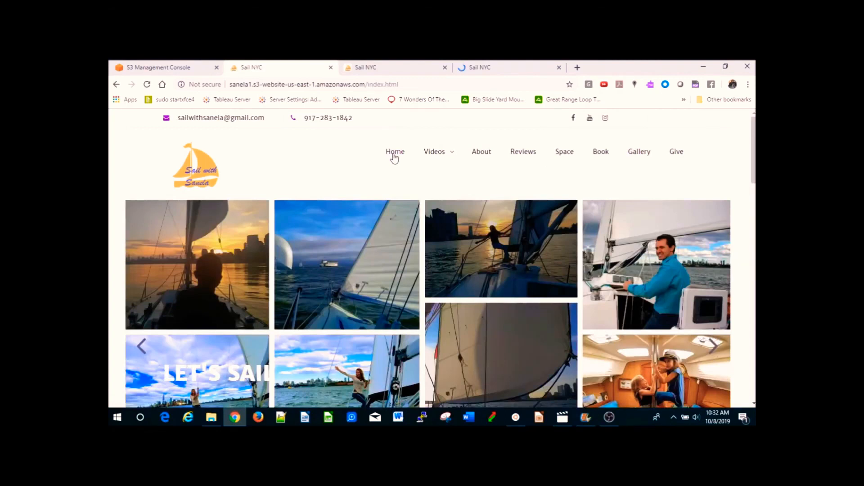
- Return to the S3 console and open the CloudFront service
click(180, 68)
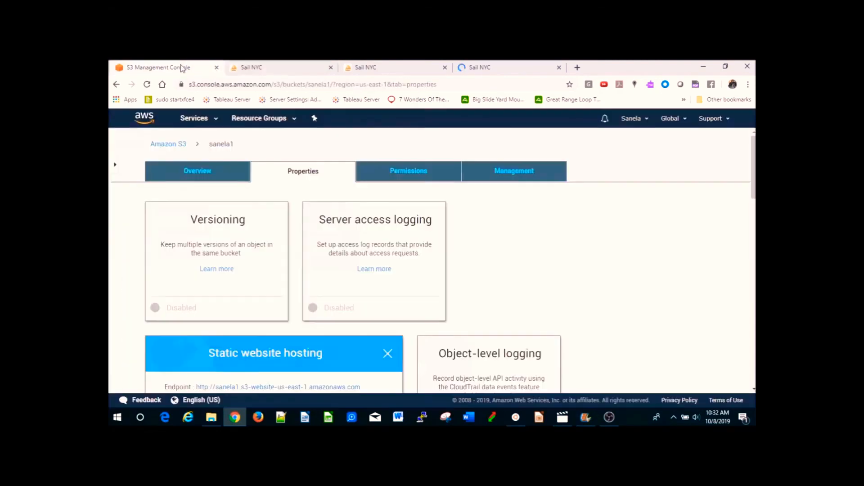
click(176, 143)
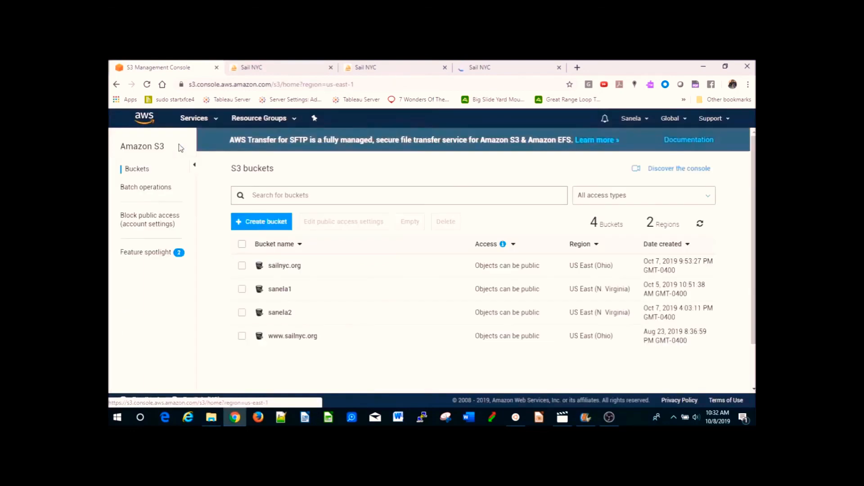
click(214, 119)
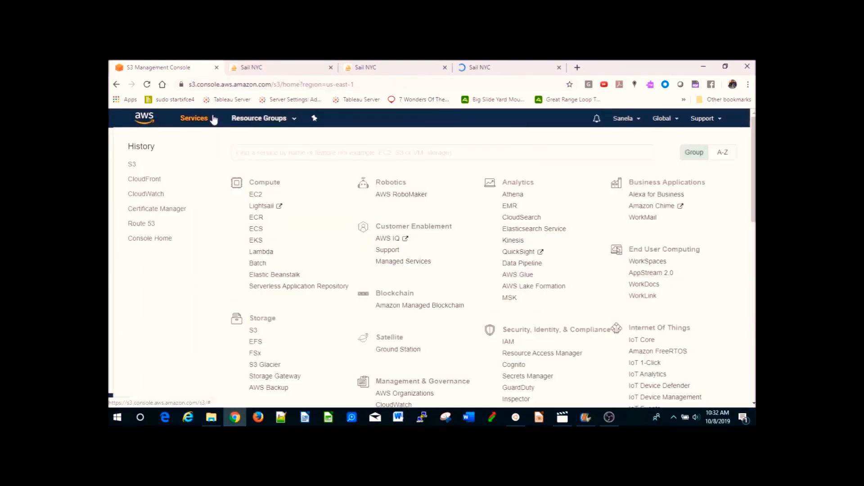
click(141, 181)
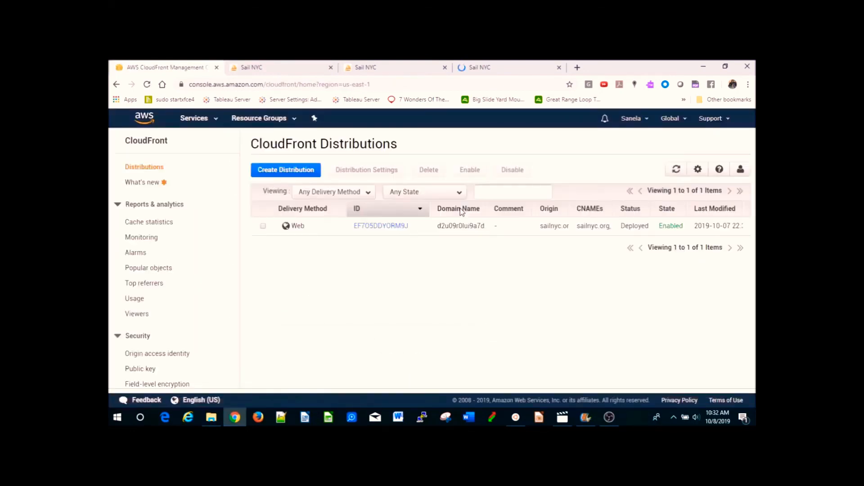
click(281, 173)
click(272, 252)
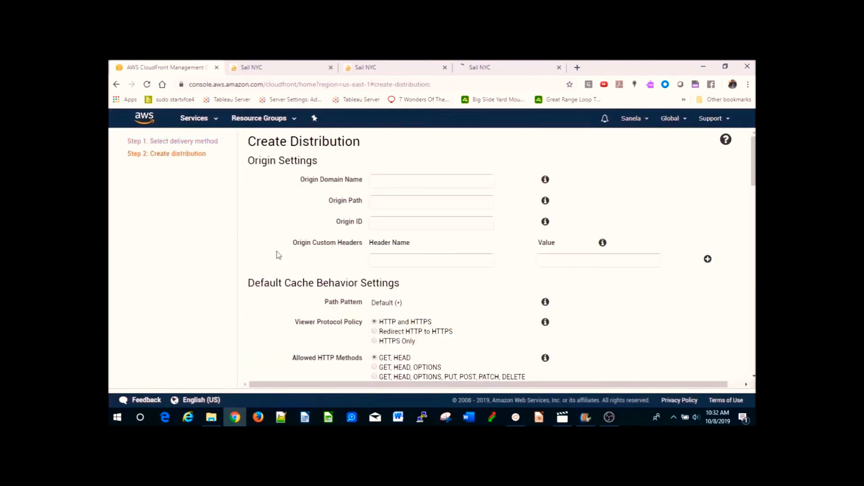
click(398, 180)
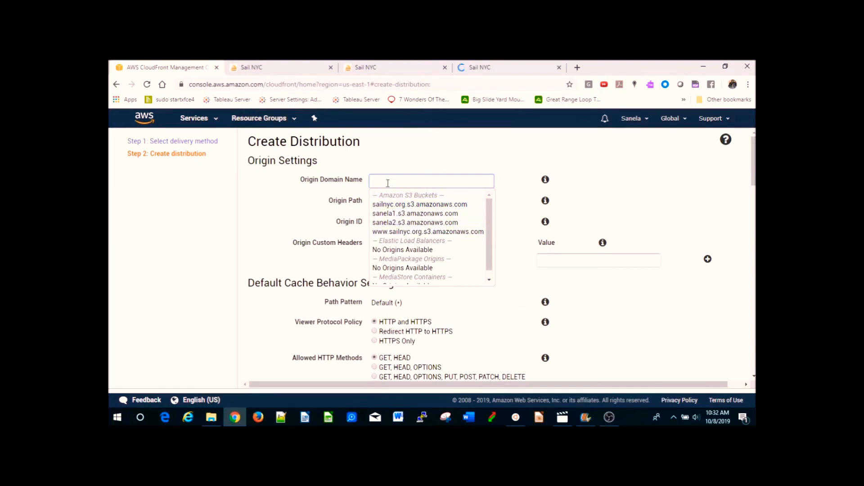
key(ctrl+v)
key(Delete)
key(Delete)
key(Delete)
key(Delete)
key(Delete)
key(Delete)
key(Delete)
key(Delete)
key(Delete)
key(Delete)
key(Delete)
key(Delete)
key(Delete)
key(Delete)
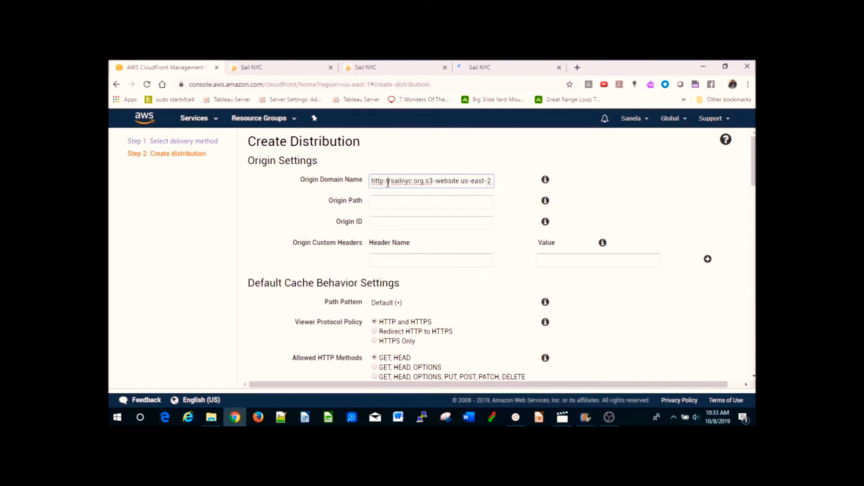
key(Right)
key(Right)
key(Right)
key(Right)
key(Right)
key(Right)
key(Right)
key(Right)
key(Right)
key(Right)
key(Right)
key(Right)
key(Right)
key(Right)
key(Right)
key(Right)
key(Right)
key(Right)
key(Right)
key(Right)
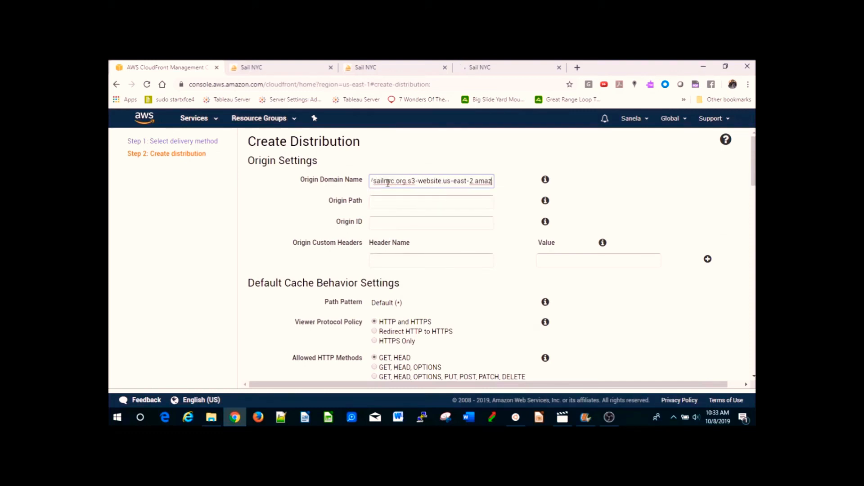
key(Home)
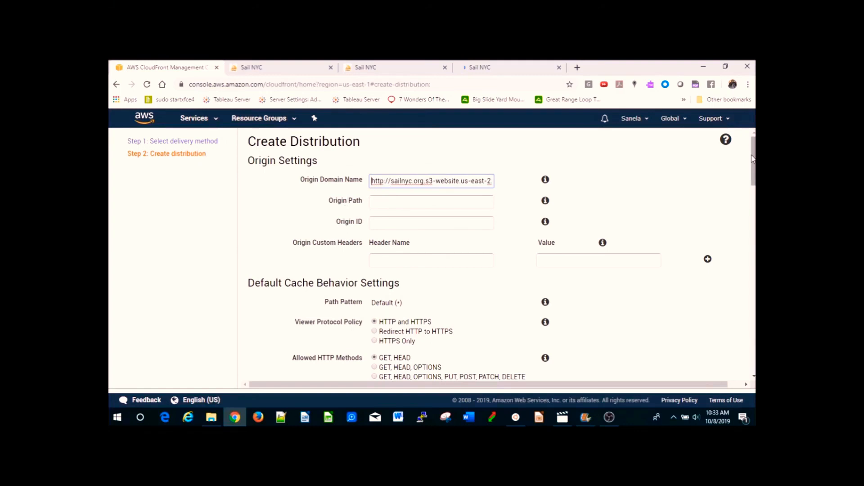
drag(754, 166, 754, 293)
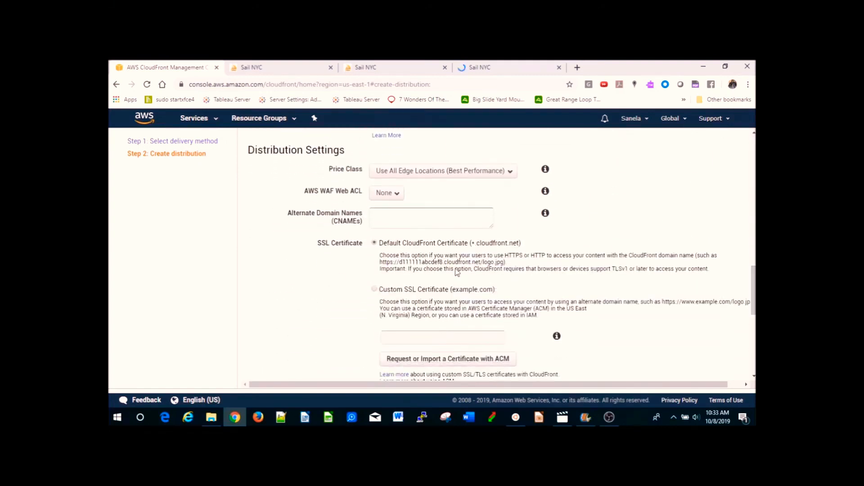
drag(754, 284, 753, 154)
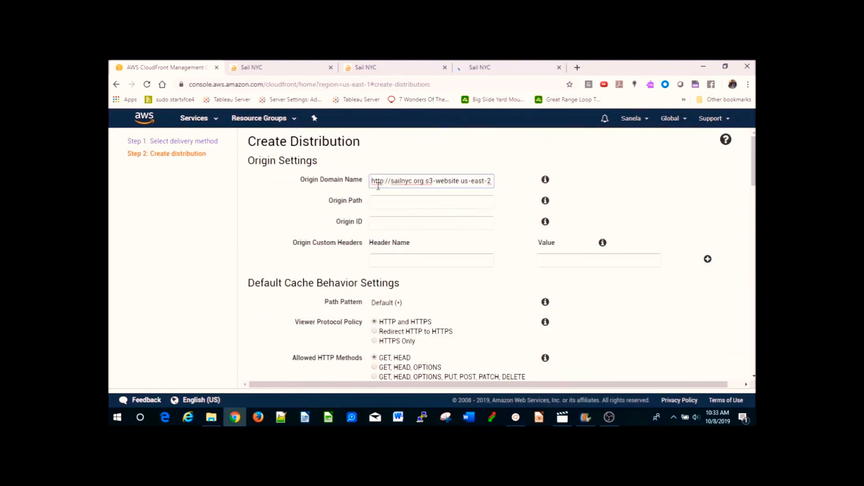
key(Delete)
key(Delete)
key(Delete)
key(Delete)
key(Delete)
key(Delete)
key(Delete)
key(Delete)
key(Delete)
key(Delete)
key(Delete)
key(Delete)
key(Delete)
key(Delete)
key(Delete)
key(Delete)
key(Delete)
key(Delete)
key(Delete)
key(Delete)
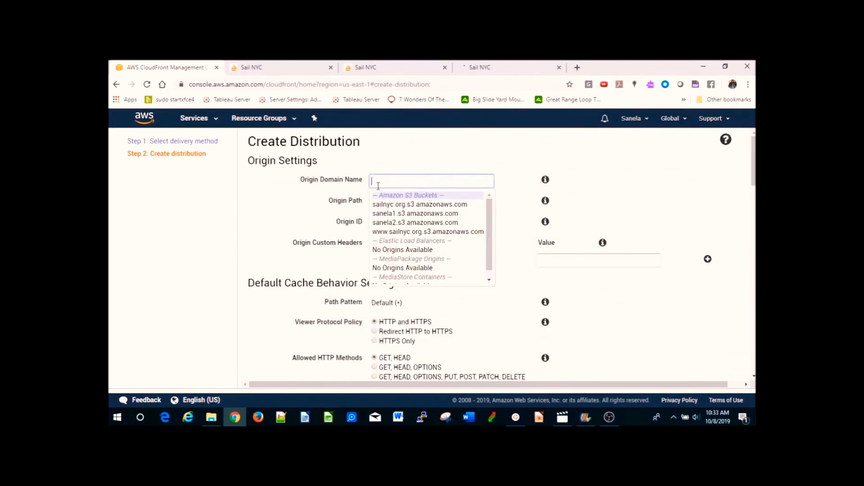
- Edit the existing distribution's origin, setting its domain name to sailnyc.org.s3-website.us-east-2.amazonaws.com
click(207, 118)
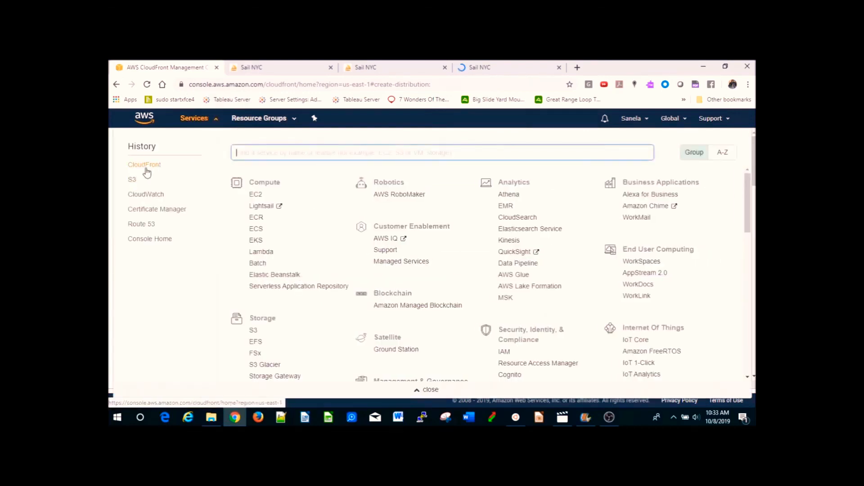
click(144, 165)
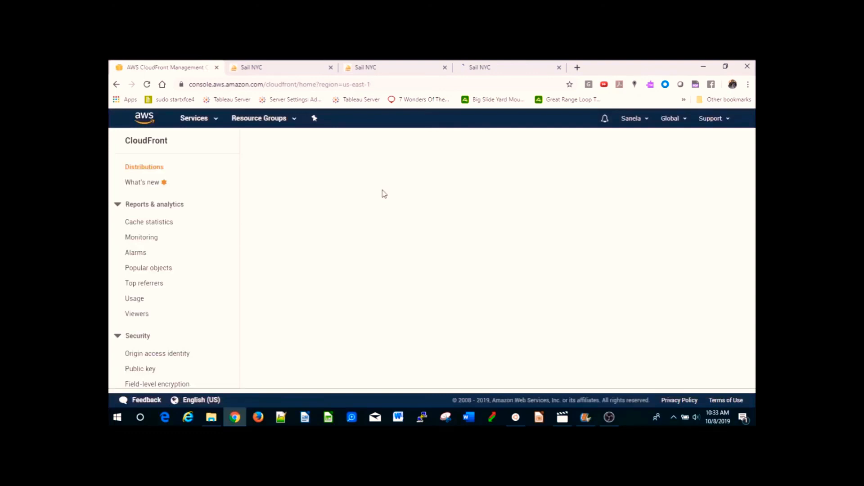
click(263, 226)
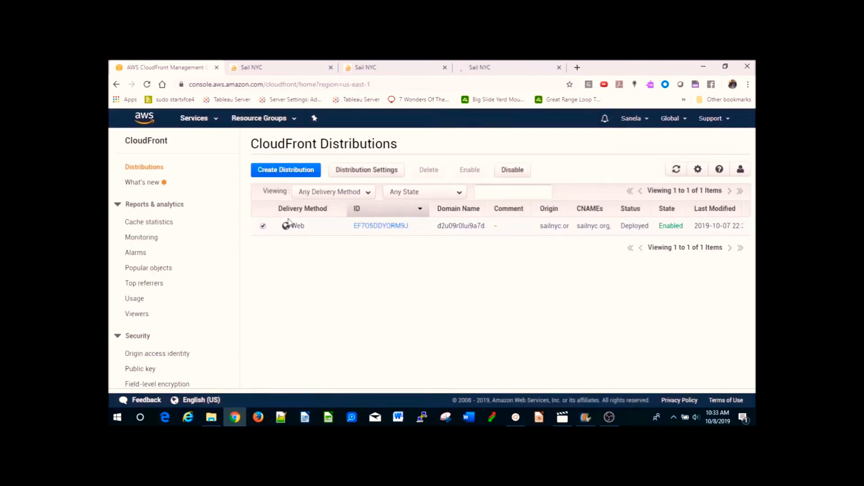
click(377, 227)
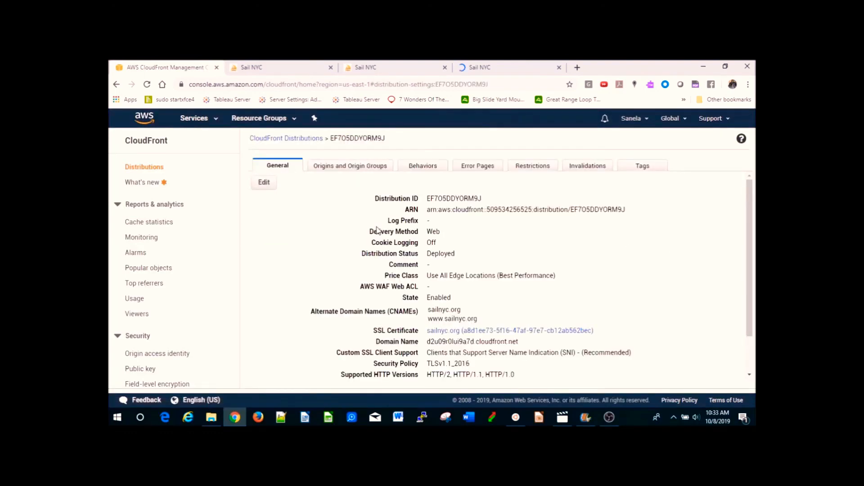
click(343, 169)
click(264, 265)
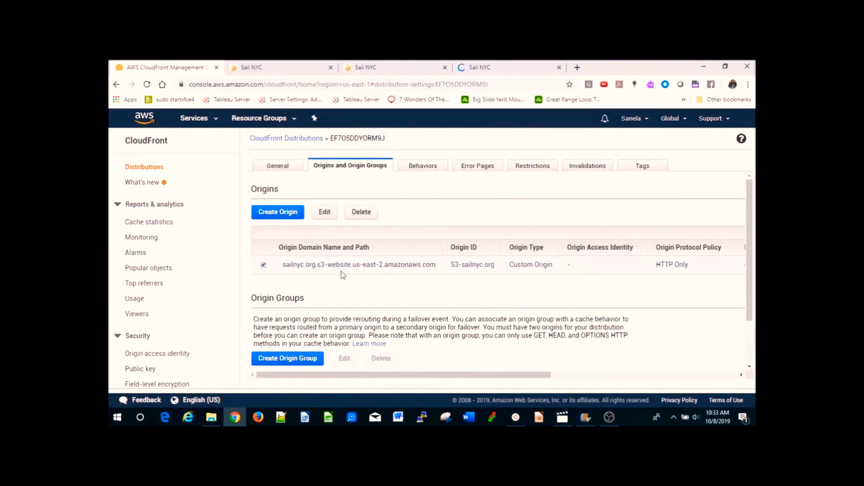
click(320, 212)
click(286, 187)
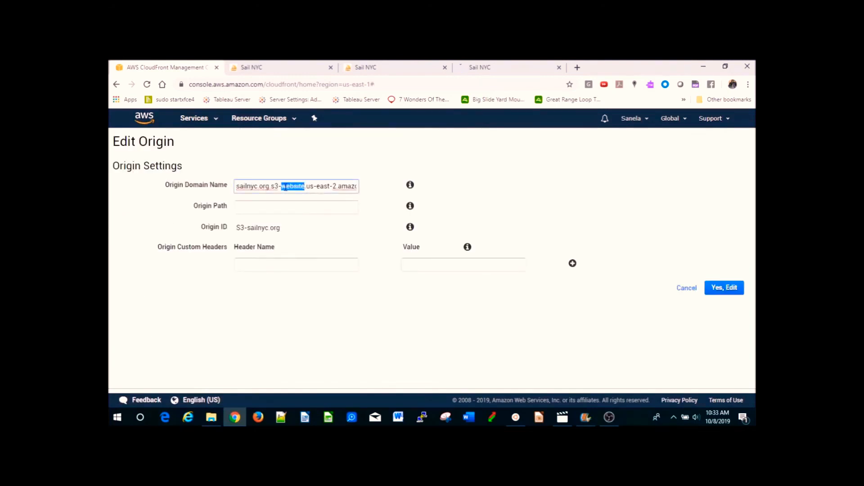
triple_click(285, 187)
text(sailnyc.org.s3-website.us-east-2.amazonaws.com)
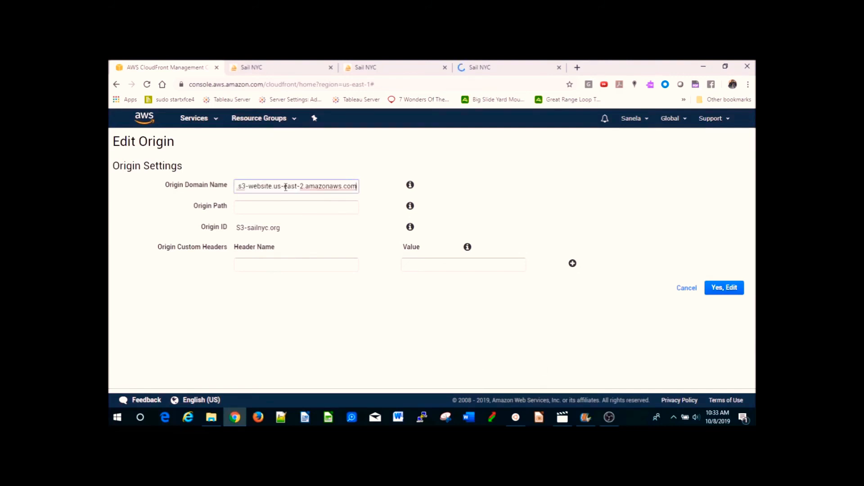
click(727, 288)
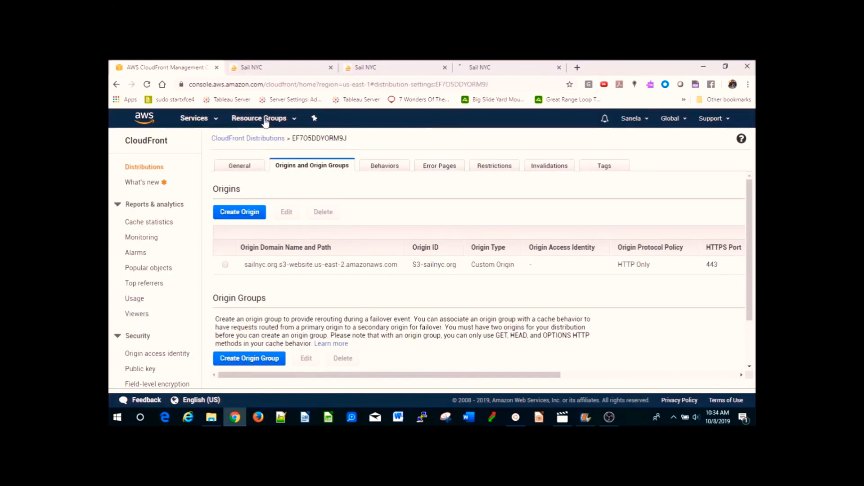
- Open the sailnyc.org hosted zone in Route 53
double_click(269, 140)
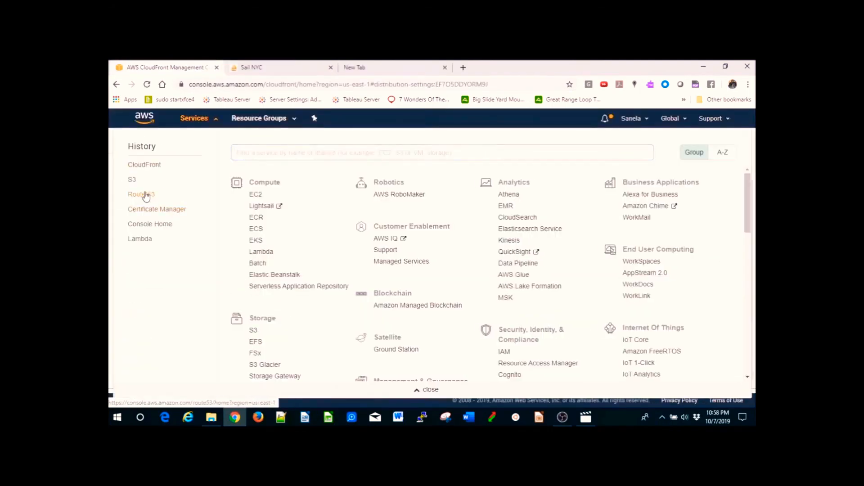
click(142, 194)
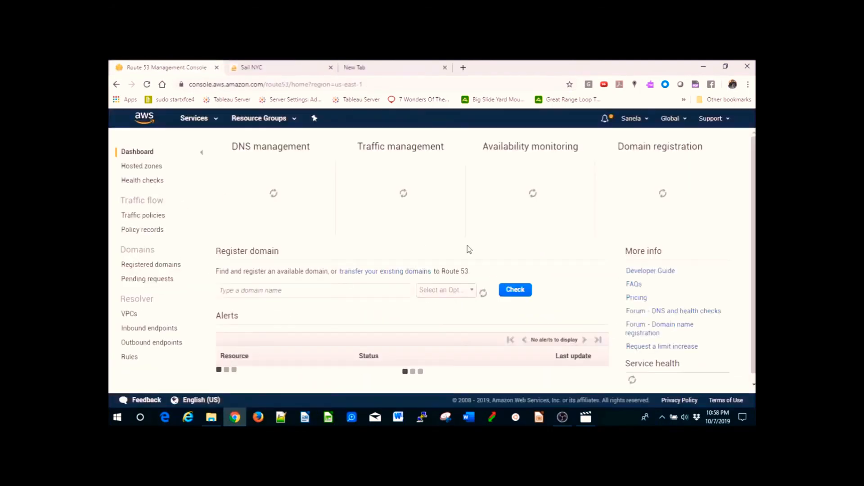
click(148, 167)
click(263, 204)
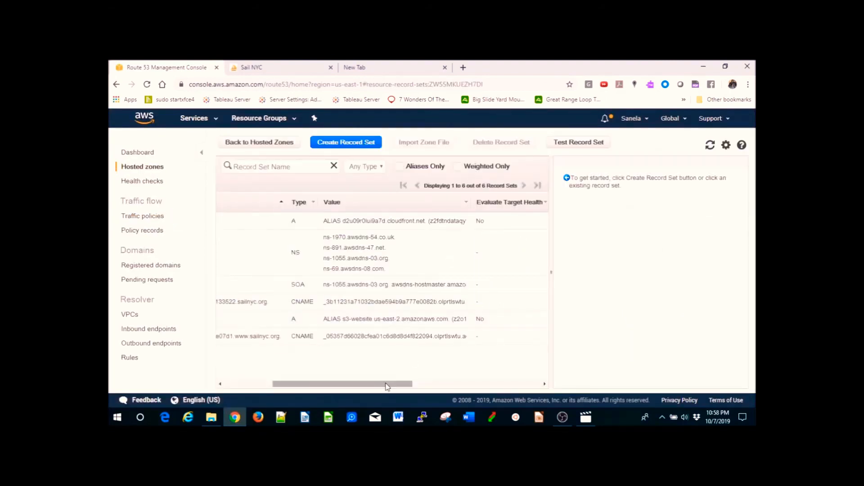
drag(365, 384, 317, 378)
click(476, 326)
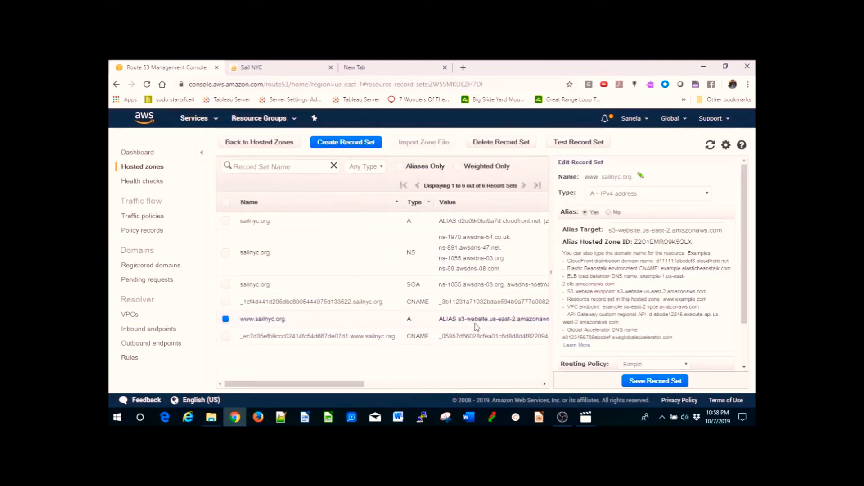
click(661, 230)
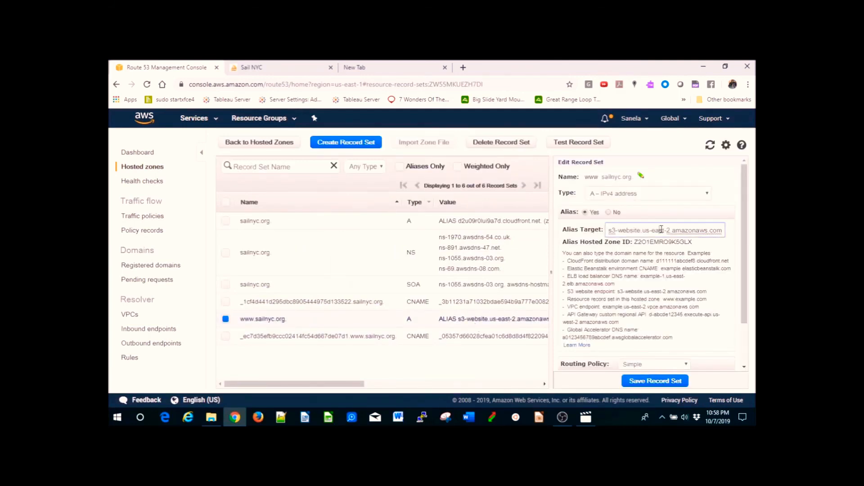
- Open the sailnyc.org A record, clear its alias target and browse the available alias targets
click(485, 225)
click(686, 230)
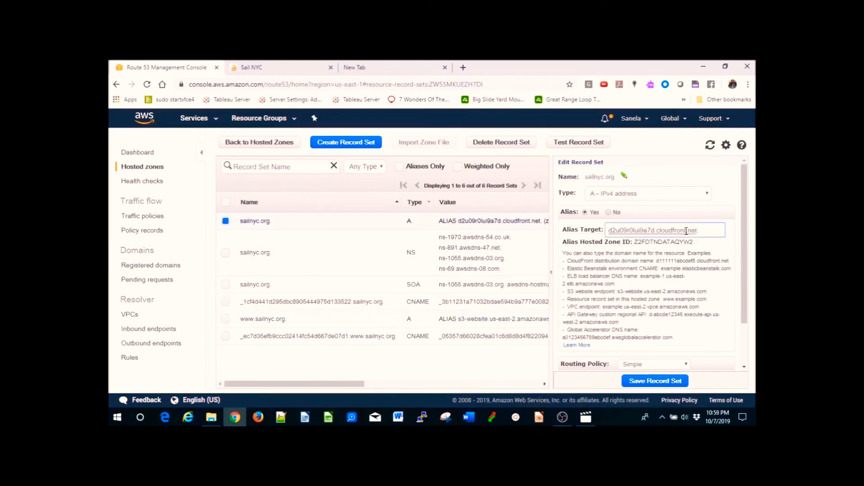
key(ctrl+a)
key(BackSpace)
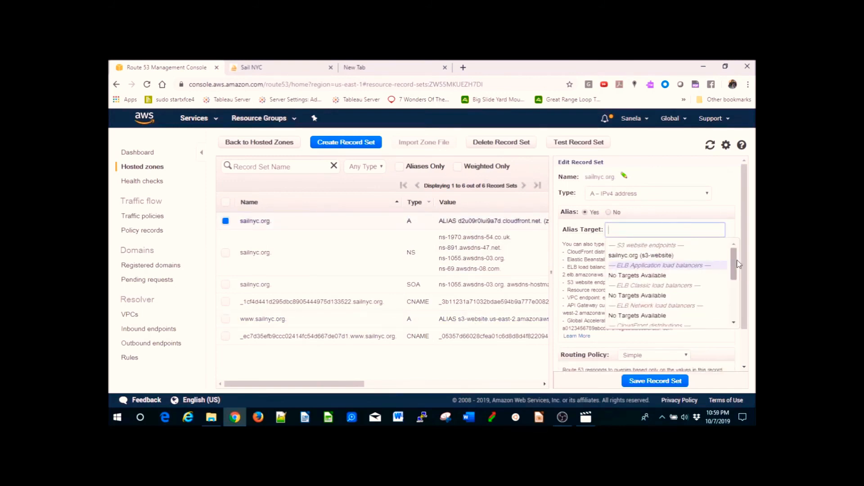
drag(737, 265, 737, 284)
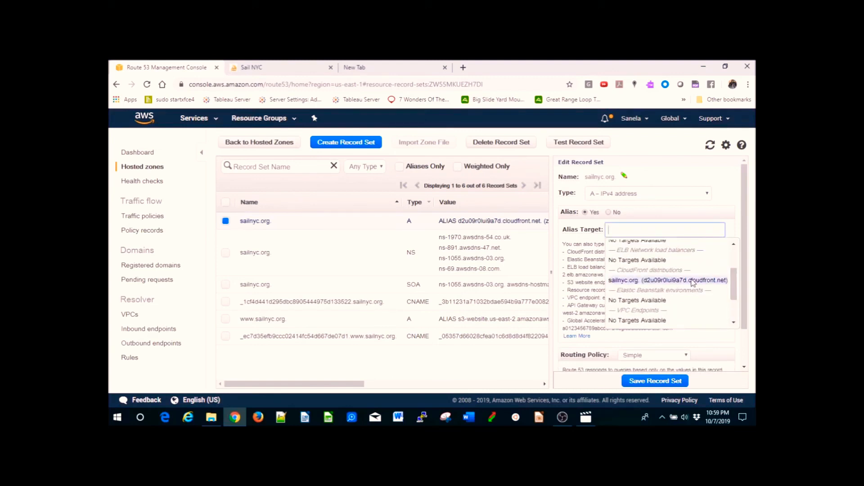
click(539, 352)
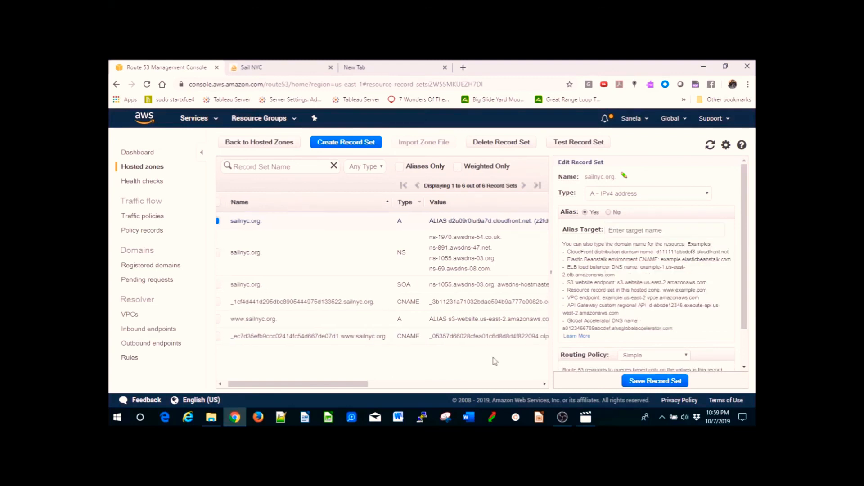
- Inspect the sailnyc.org certificate validation CNAME record
click(317, 304)
click(321, 337)
click(315, 306)
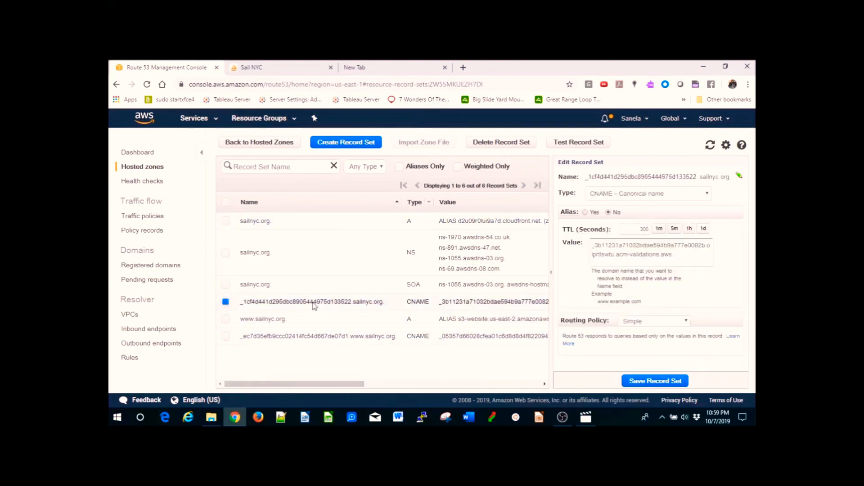
- Switch to CloudFront and open the existing distribution's general settings
click(198, 118)
click(144, 178)
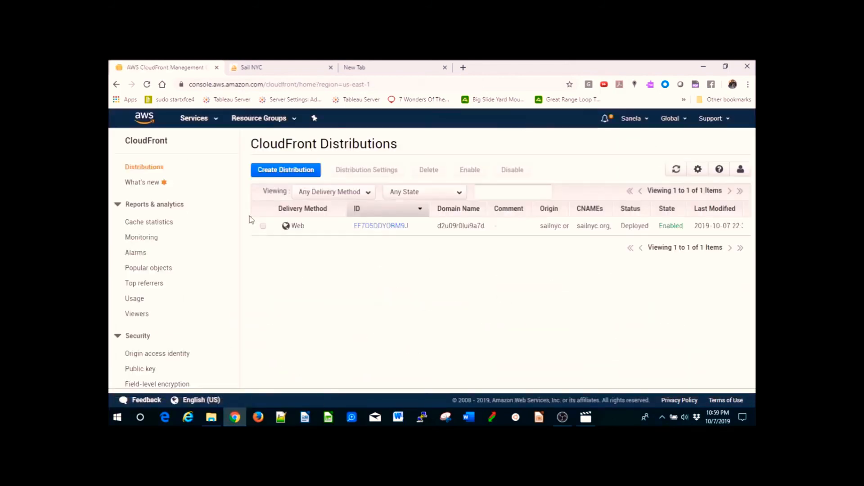
click(377, 227)
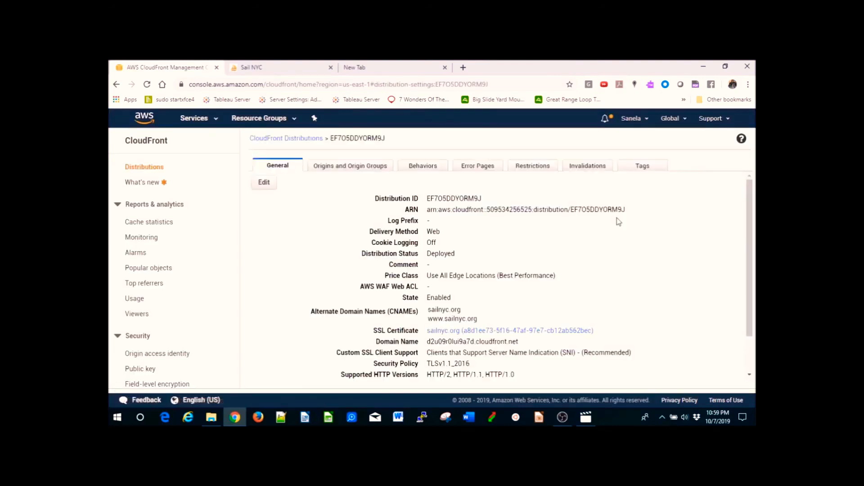
- Open the distribution's SSL certificate and export its DNS configuration to a file, opening it in Excel
click(490, 333)
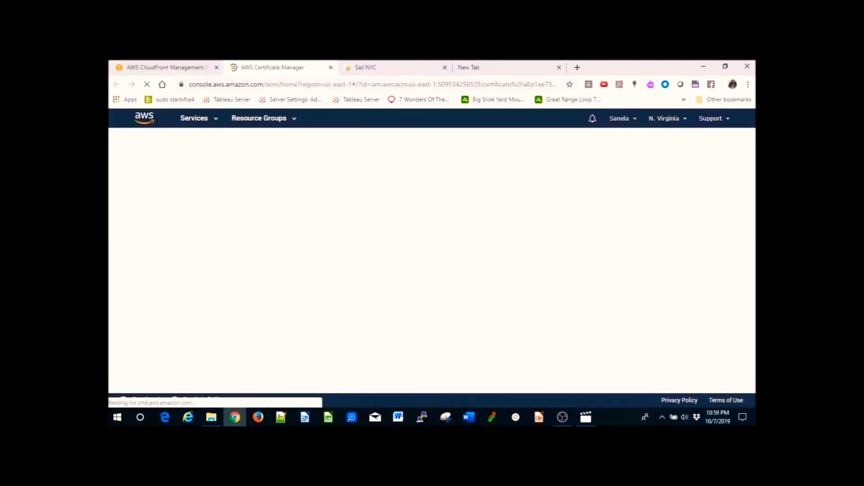
drag(752, 155, 752, 261)
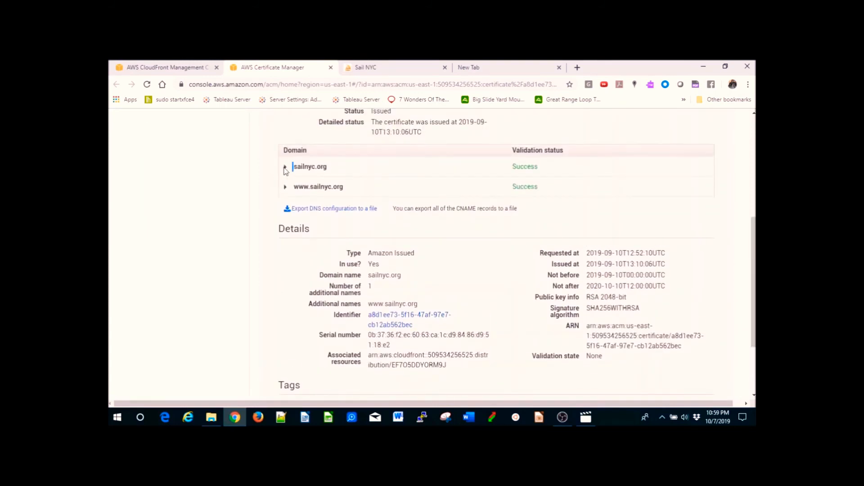
drag(753, 257, 752, 218)
click(354, 300)
click(171, 398)
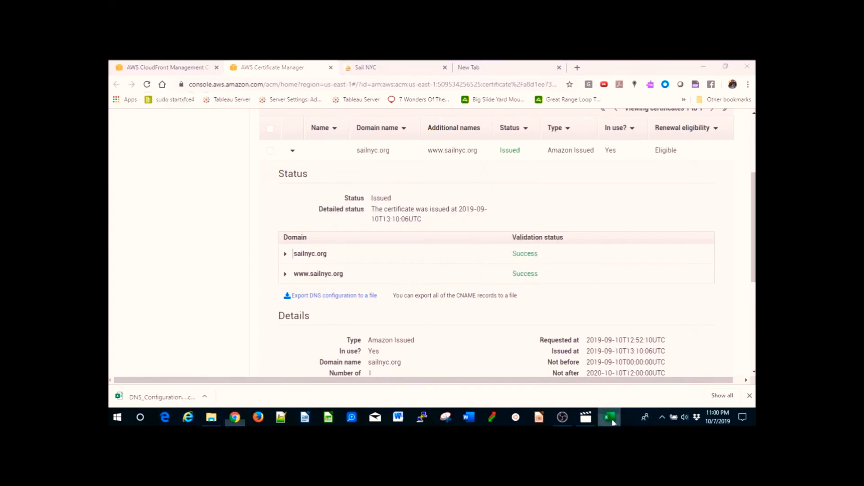
click(612, 422)
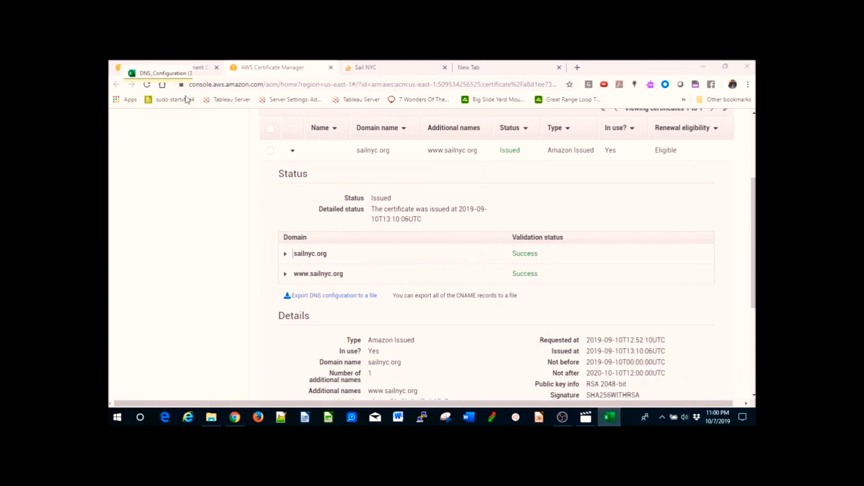
drag(279, 176, 446, 177)
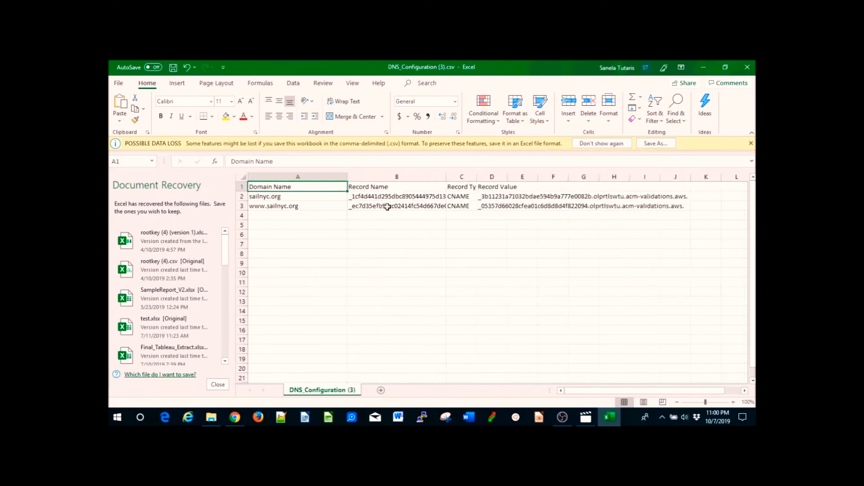
- Return to the sailnyc.org hosted zone in Route 53 and open the validation CNAME record
click(236, 418)
click(183, 68)
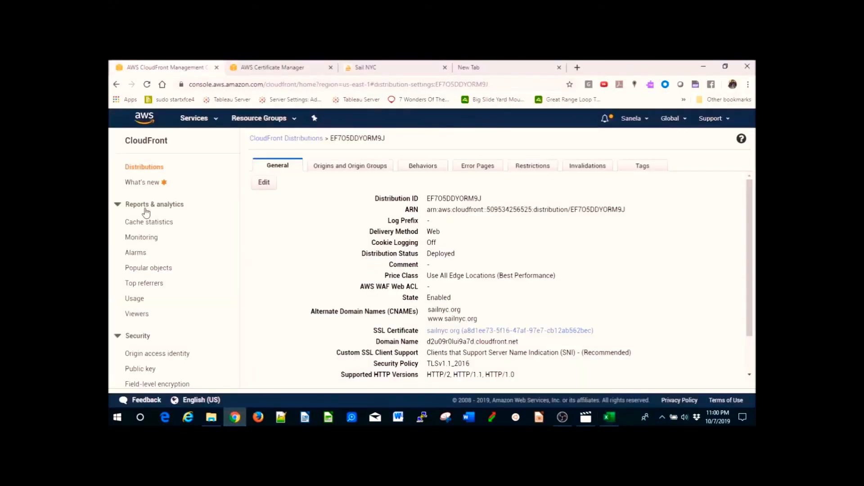
click(205, 120)
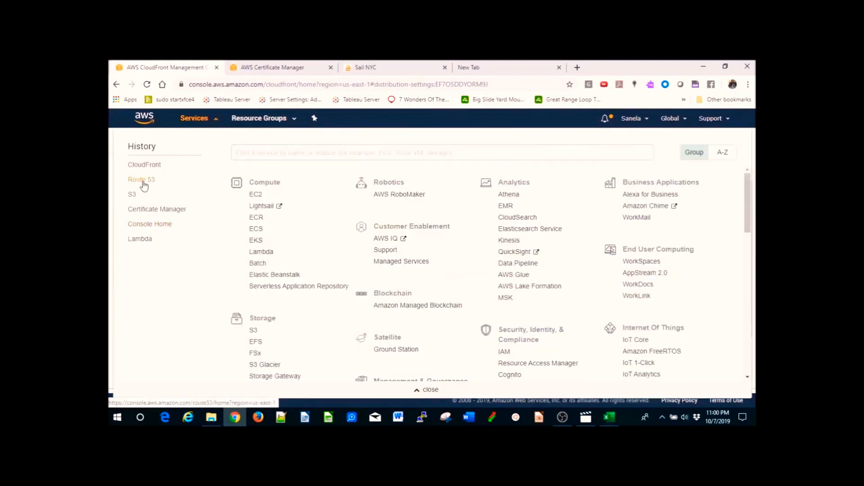
click(142, 180)
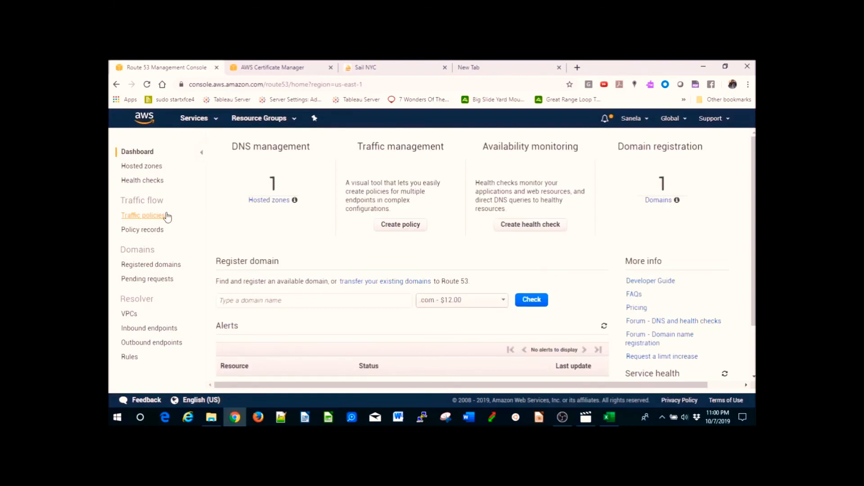
click(136, 167)
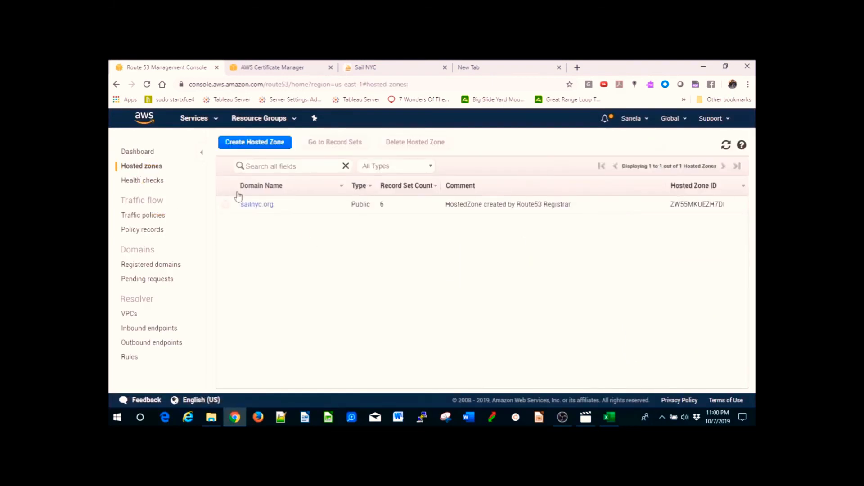
click(252, 205)
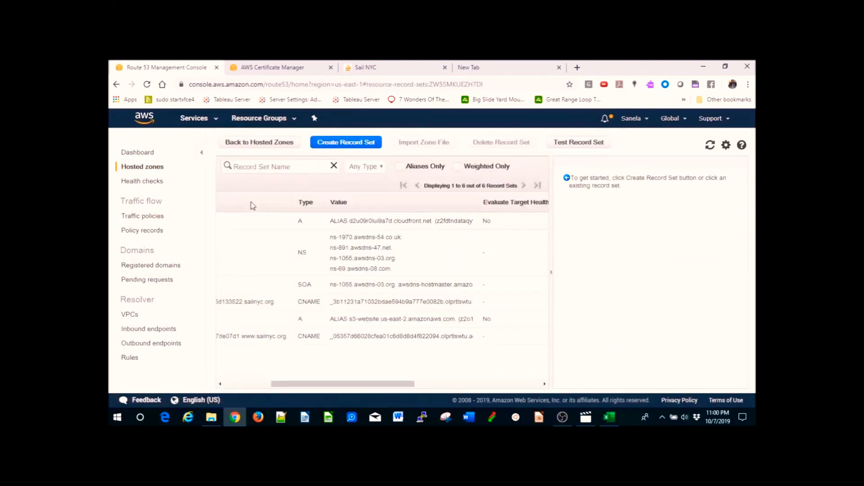
drag(407, 380, 334, 380)
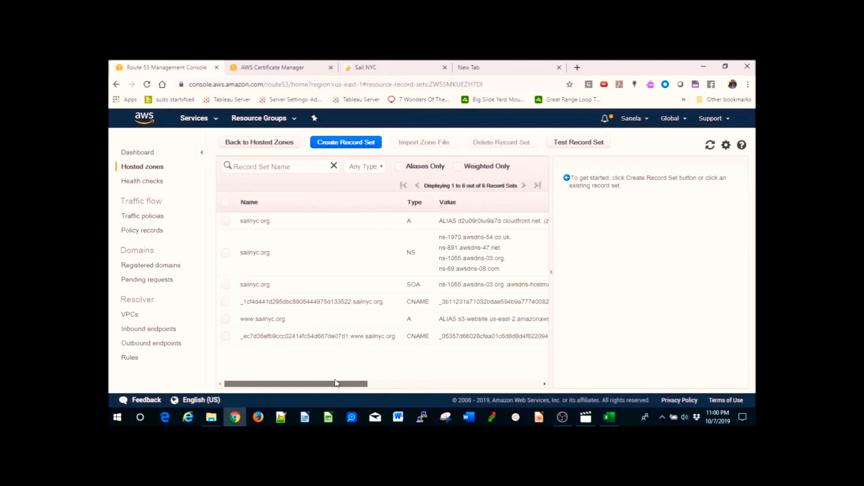
click(352, 308)
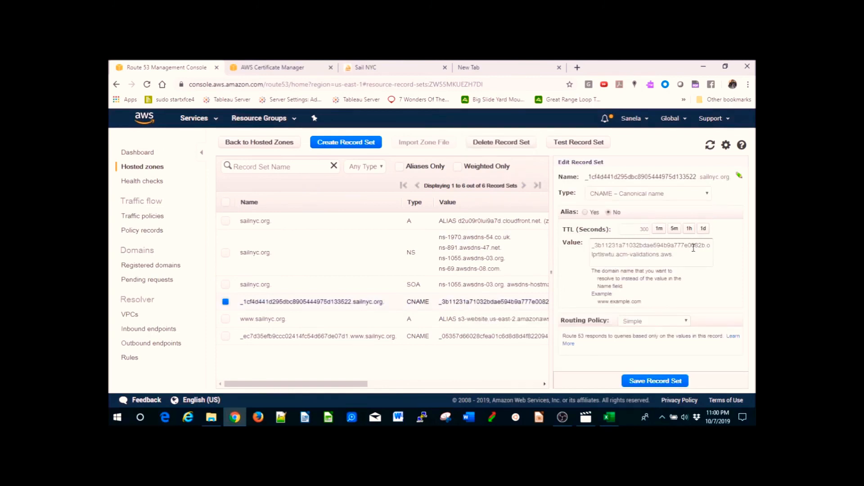
- Compare the exported sailnyc.org record name with the validation CNAME record's name in Route 53
click(609, 417)
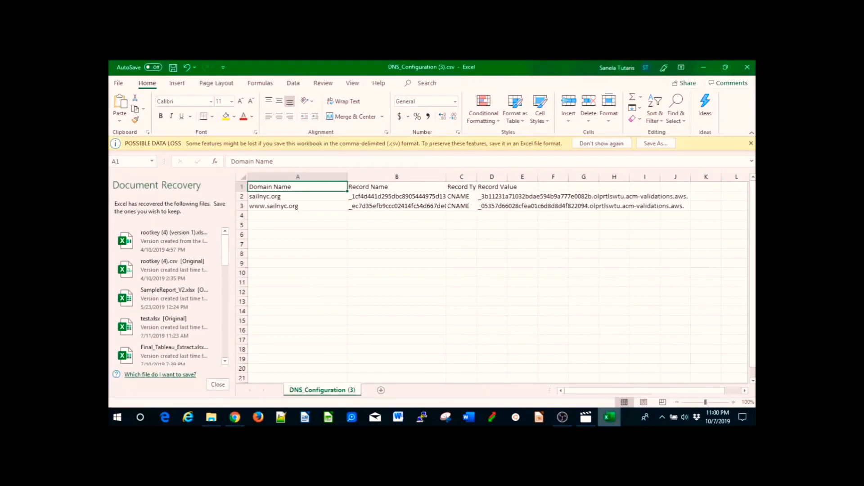
click(409, 197)
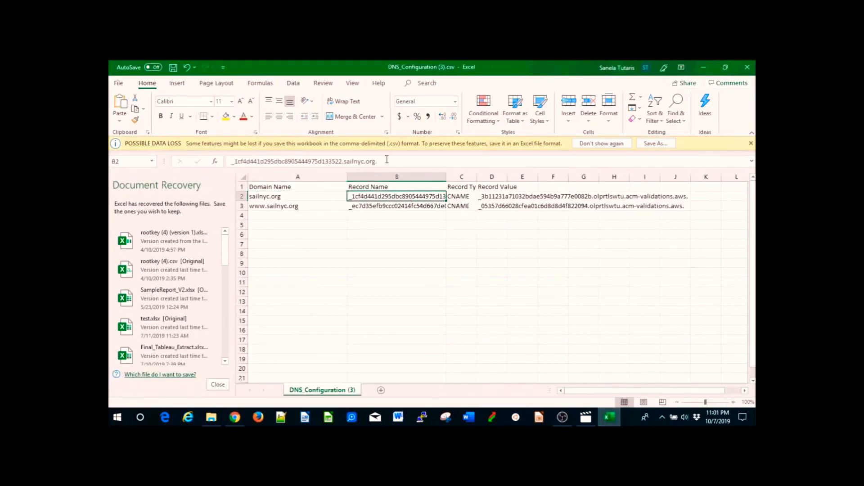
mouse_move(237, 418)
click(235, 417)
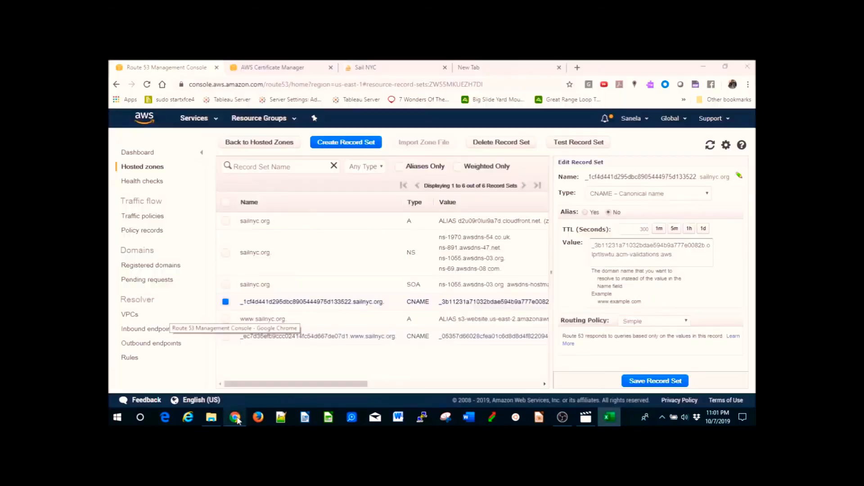
triple_click(678, 176)
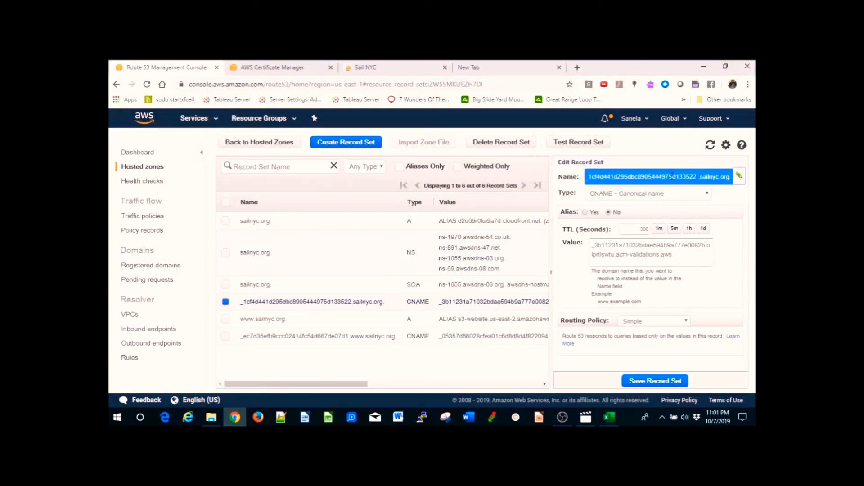
- Widen the Record Name column in the exported sheet and review both record values
click(609, 417)
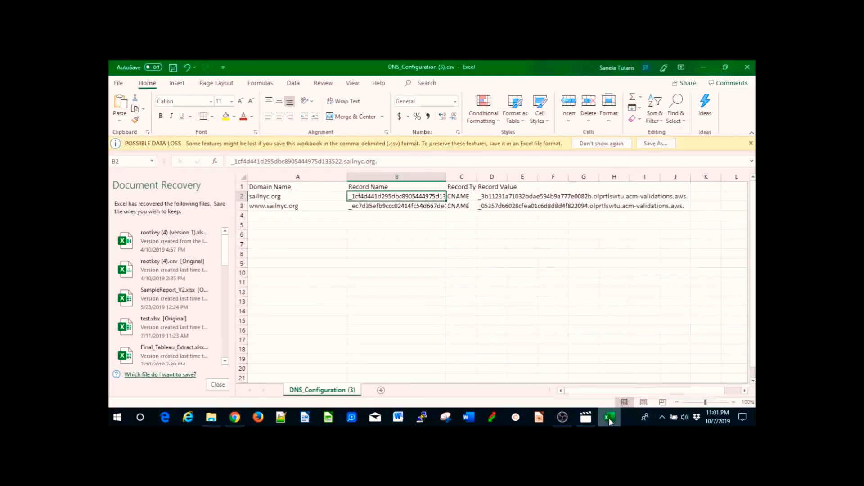
drag(445, 179, 516, 178)
click(486, 186)
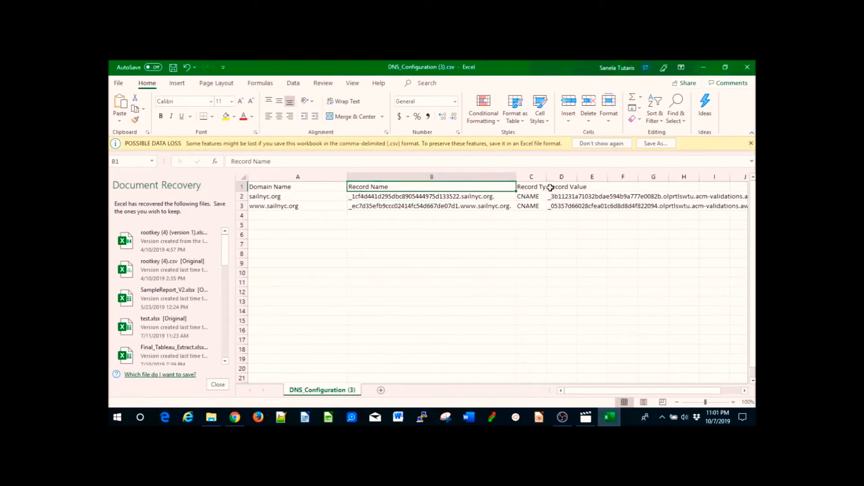
click(581, 199)
click(554, 201)
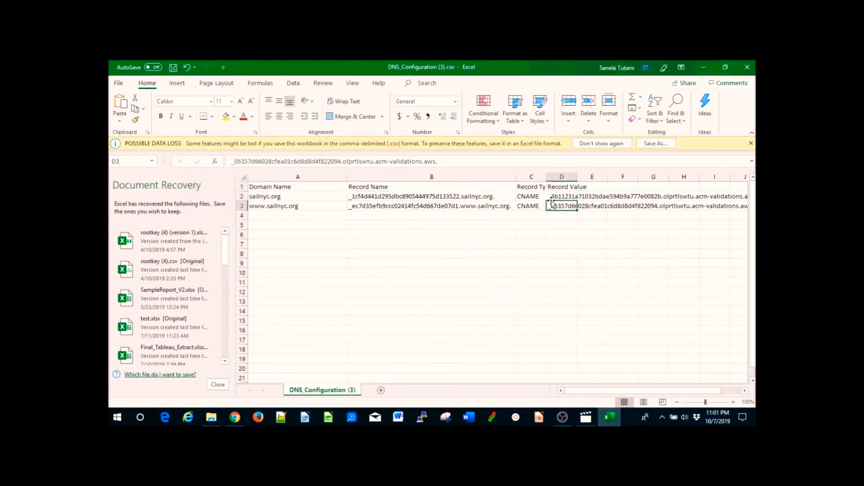
click(235, 417)
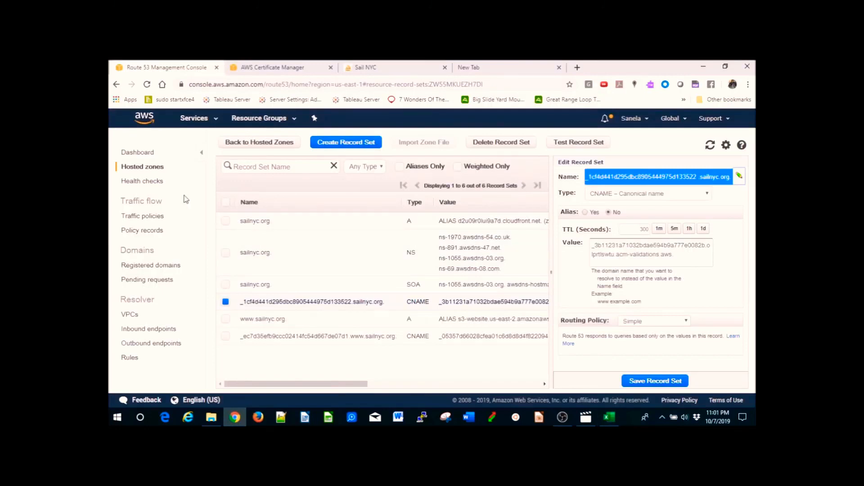
- Open Certificate Manager and expand the issued sailnyc.org certificate
click(185, 118)
text(certificate)
key(Return)
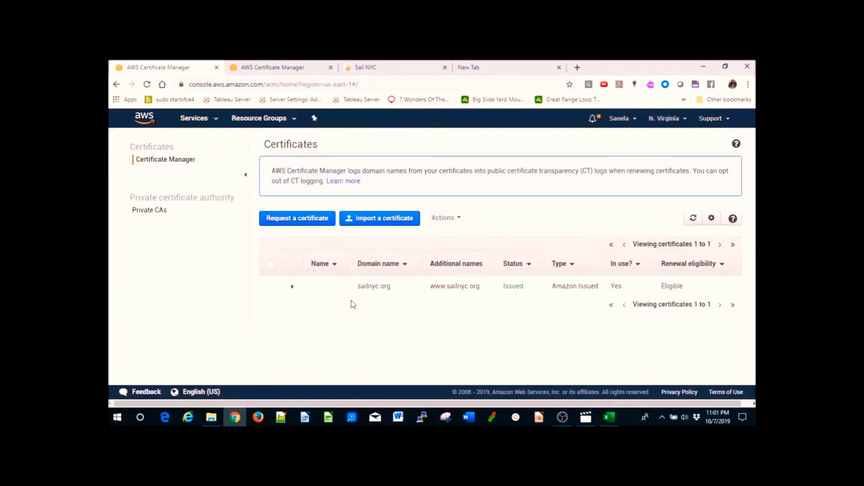
click(291, 287)
- Start requesting a new public certificate
click(317, 218)
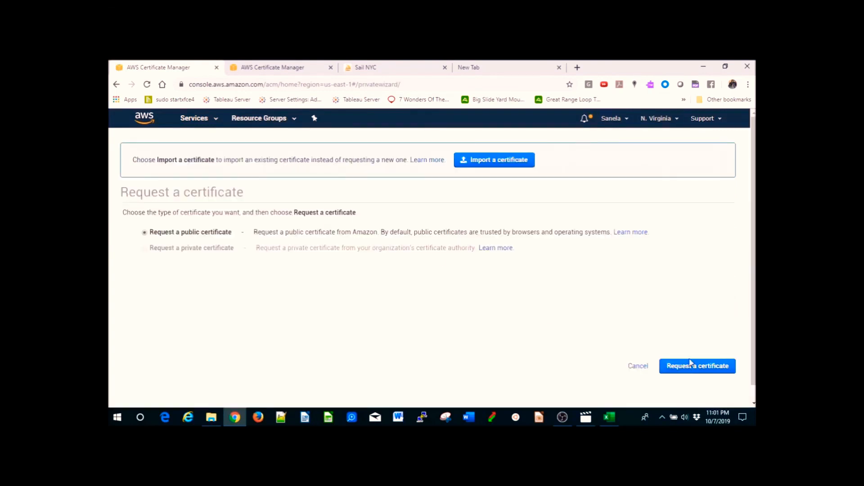
click(701, 366)
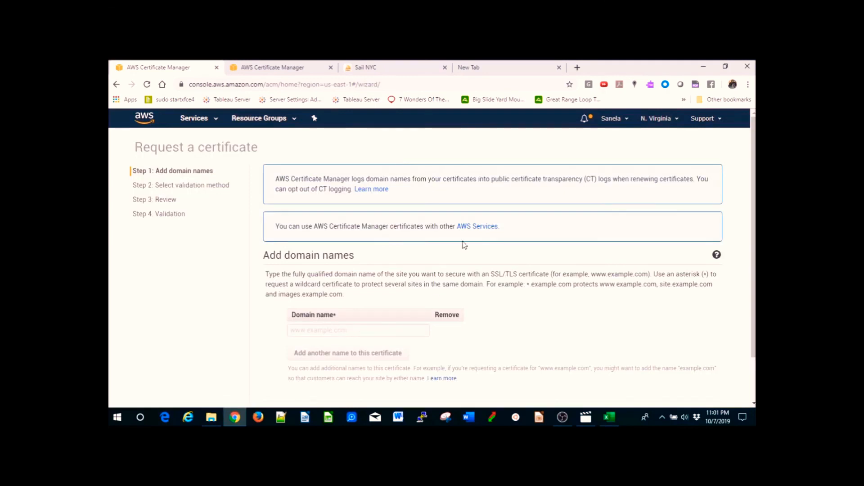
- Open CloudFront and start creating a new Web distribution
click(208, 121)
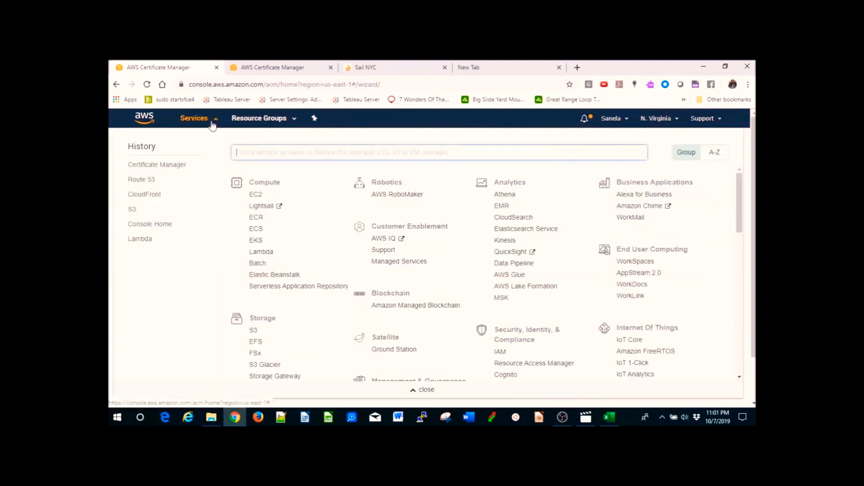
click(154, 195)
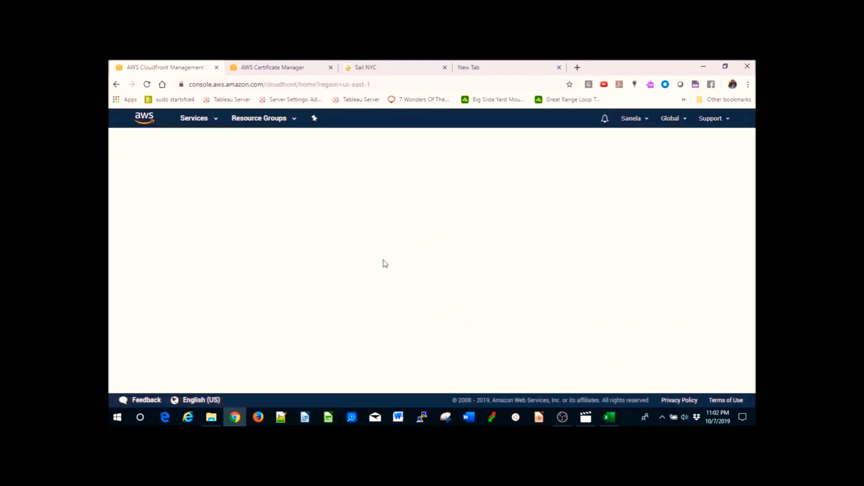
click(289, 170)
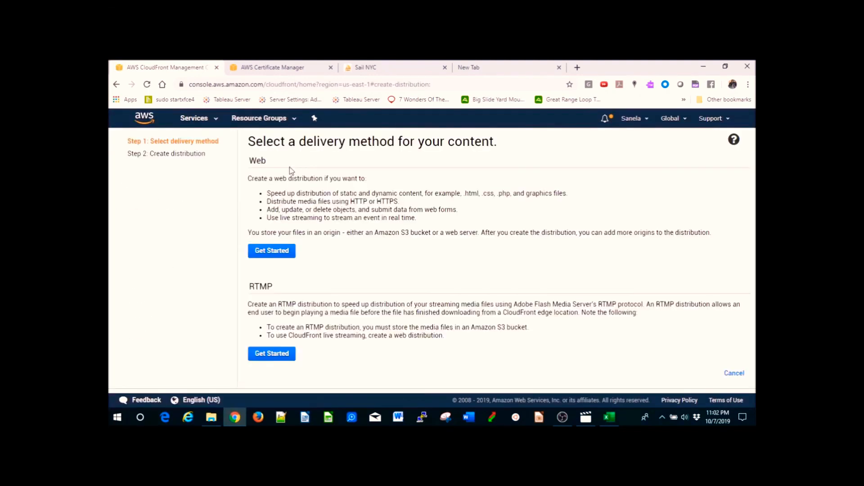
click(265, 252)
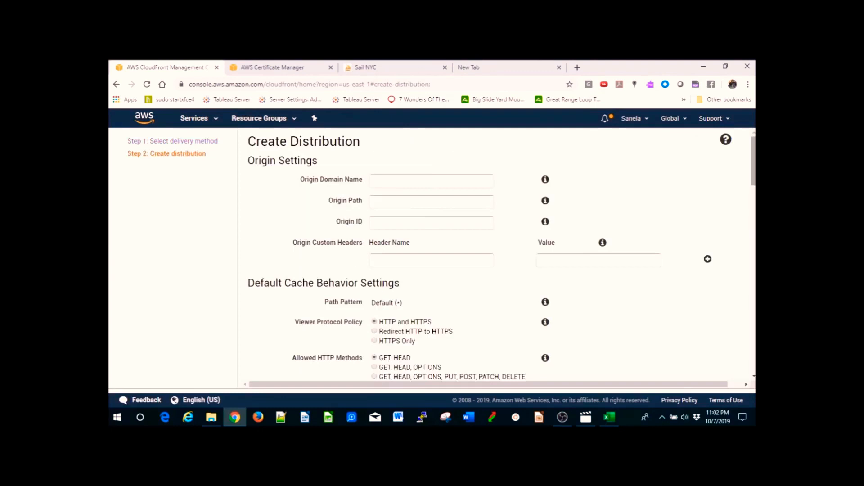
- Review the distribution's SSL Certificate options and open the ACM certificate request page from there, returning to the distribution form
scroll(745, 194, down, 7)
scroll(746, 193, up, 4)
scroll(746, 194, down, 10)
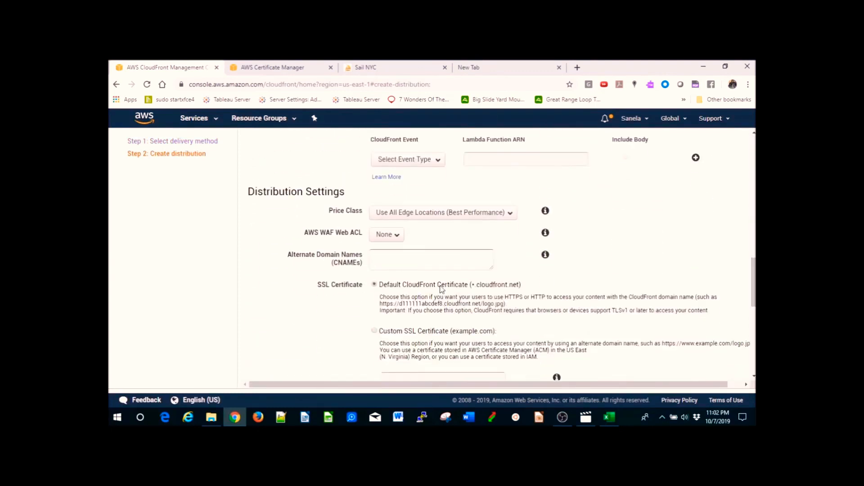
click(374, 331)
scroll(414, 285, down, 2)
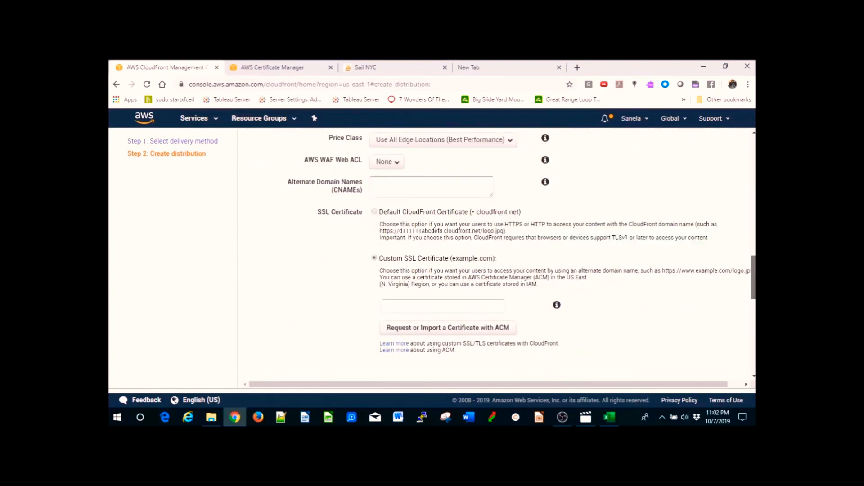
click(376, 212)
drag(754, 306, 754, 325)
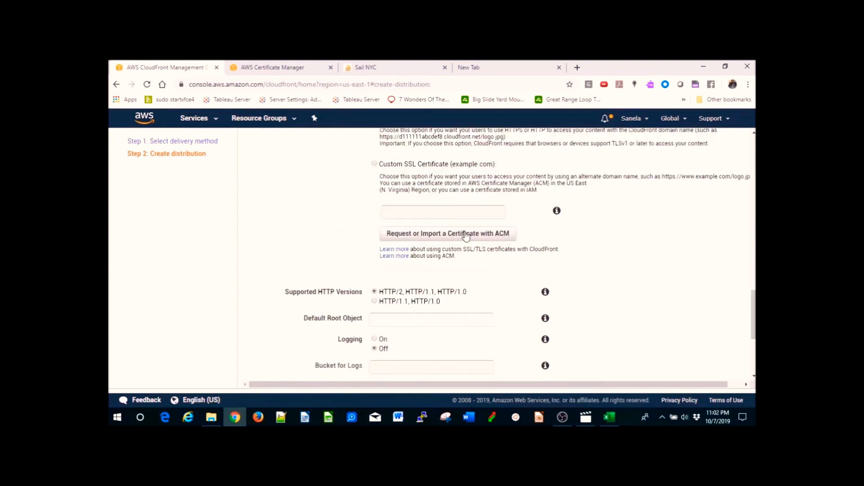
click(444, 234)
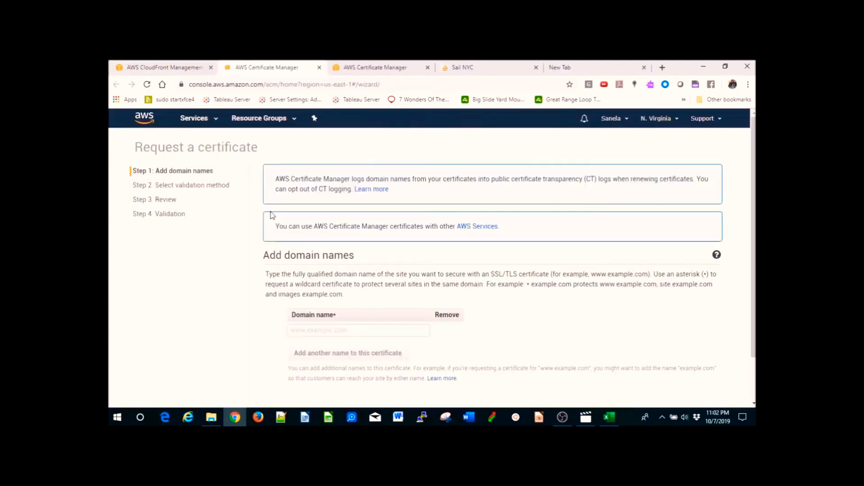
click(179, 69)
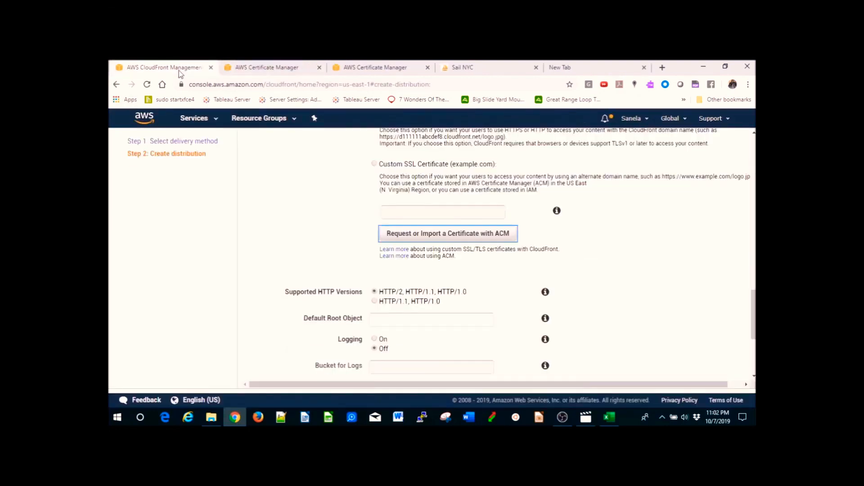
- Examine the Origin Domain Name bucket list and the help tips for Origin Domain Name and Origin Path
drag(754, 318, 694, 182)
scroll(688, 174, up, 2)
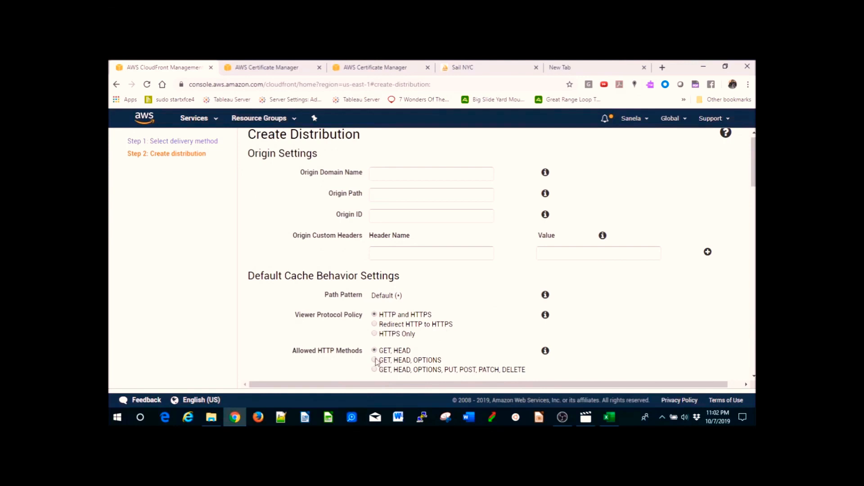
click(404, 171)
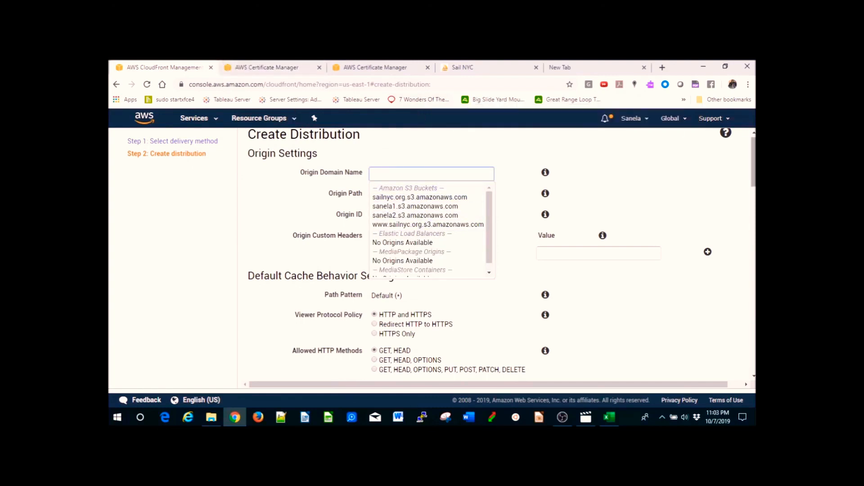
scroll(501, 252, down, 1)
scroll(563, 189, down, 3)
scroll(563, 189, up, 5)
click(545, 180)
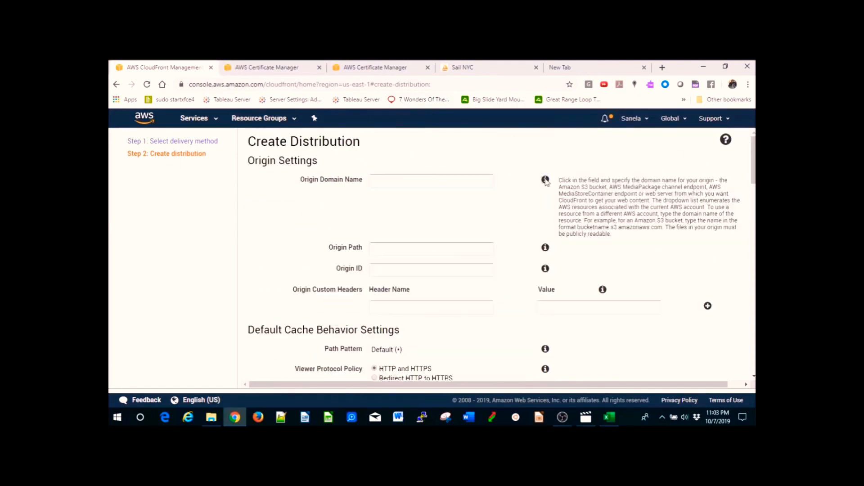
click(546, 247)
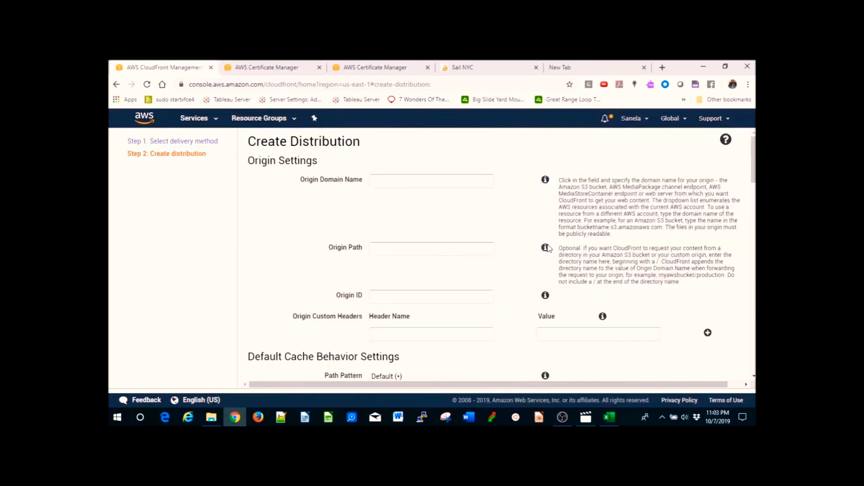